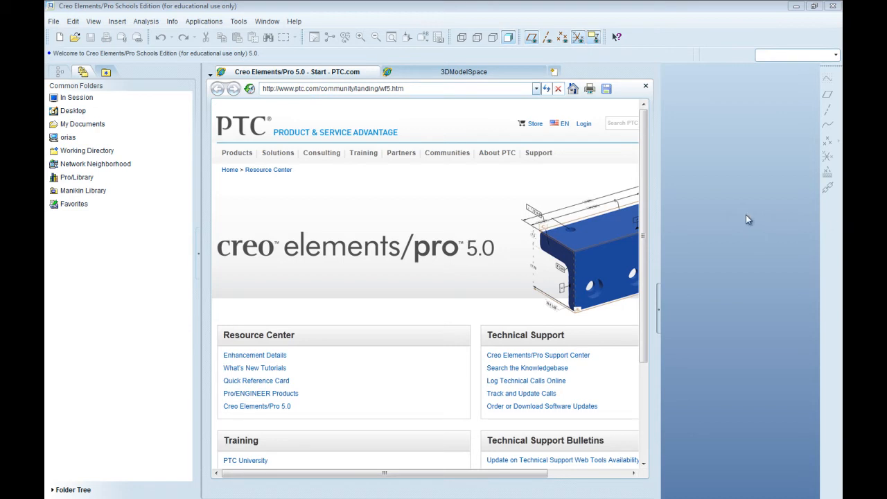
Open the part plate_1x1.prt from the LEGO Parts folder inside Pro LEGO.
{"action": "left_click", "coordinate": [75, 38]}
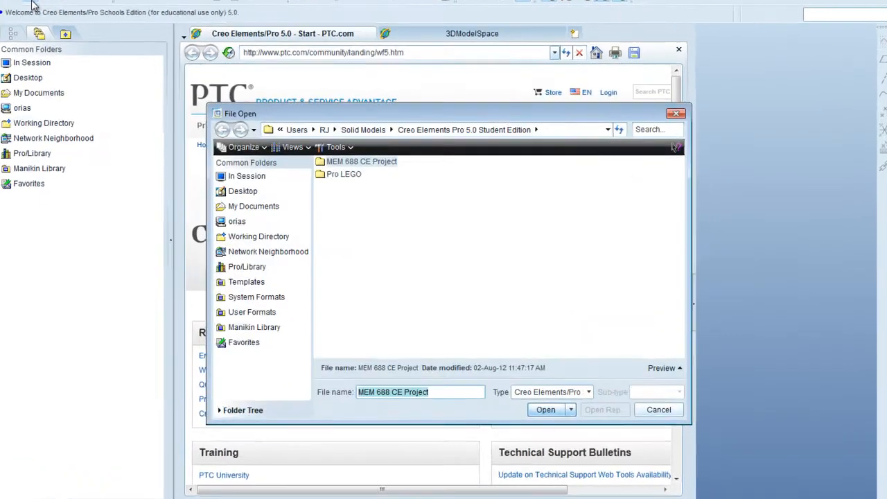
{"action": "double_click", "coordinate": [305, 116]}
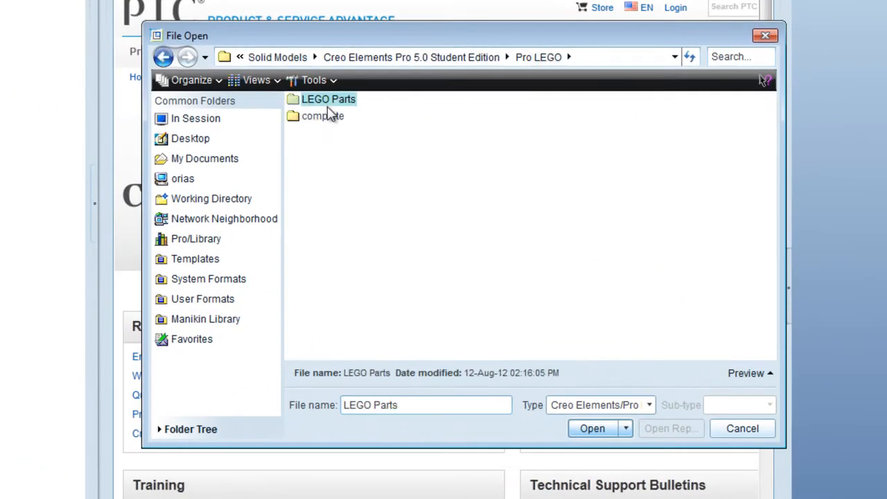
{"action": "double_click", "coordinate": [322, 104]}
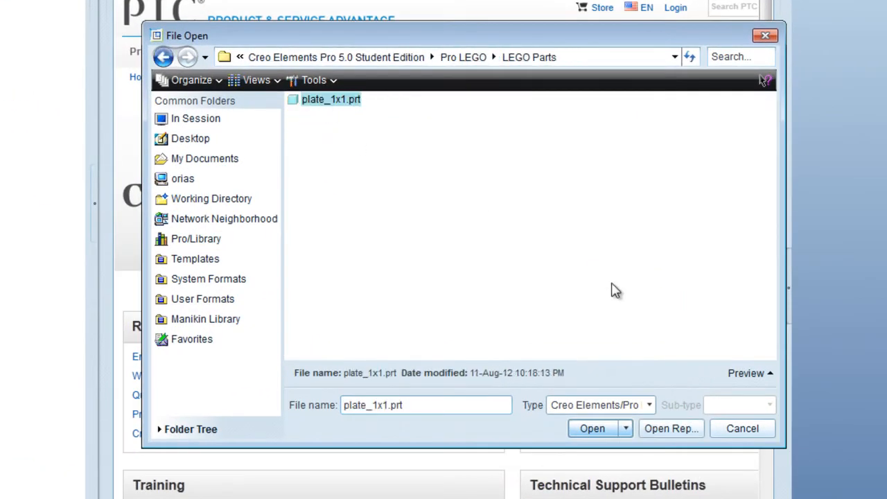
{"action": "left_click", "coordinate": [592, 429]}
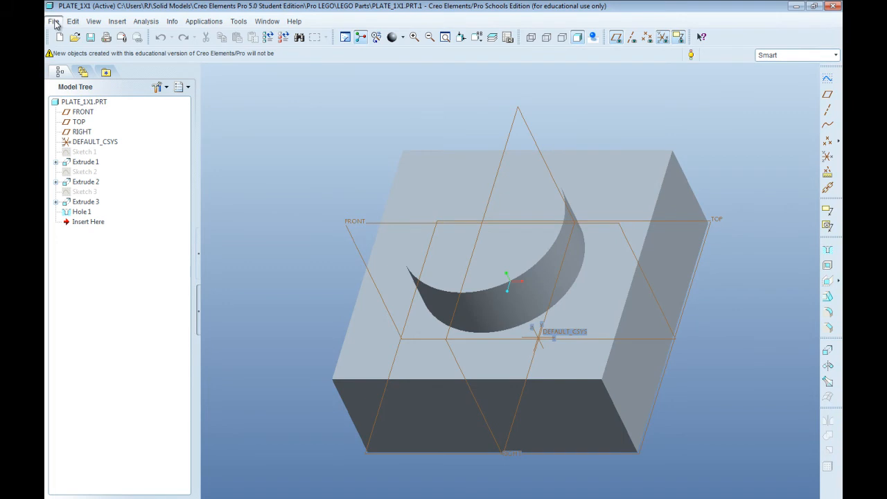
Save a copy of the part as plate_2x2 in the LEGO Parts folder inside Pro LEGO.
{"action": "left_click", "coordinate": [54, 22]}
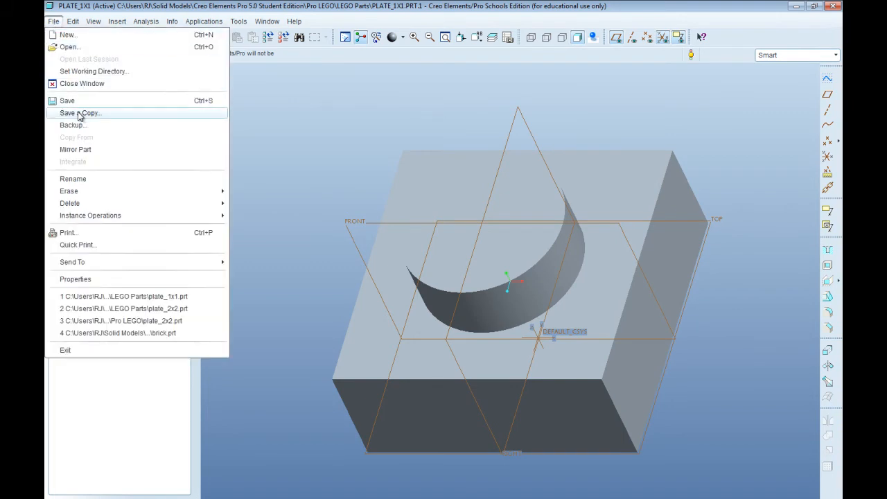
{"action": "left_click", "coordinate": [81, 114]}
{"action": "double_click", "coordinate": [360, 158]}
{"action": "double_click", "coordinate": [358, 146]}
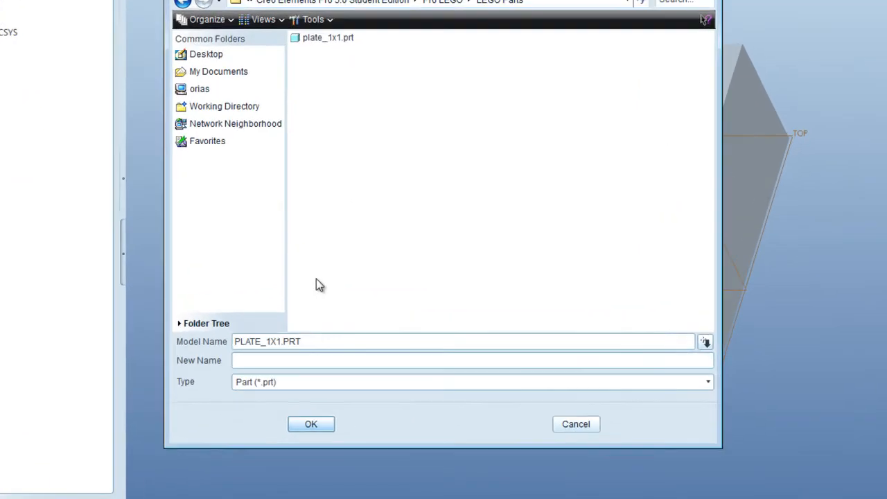
{"action": "left_click", "coordinate": [333, 392]}
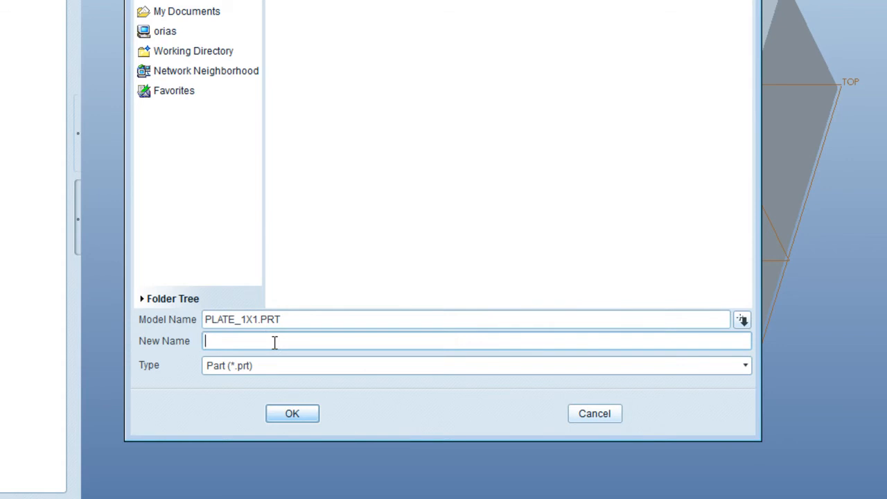
{"action": "type", "text": "plate_2x2"}
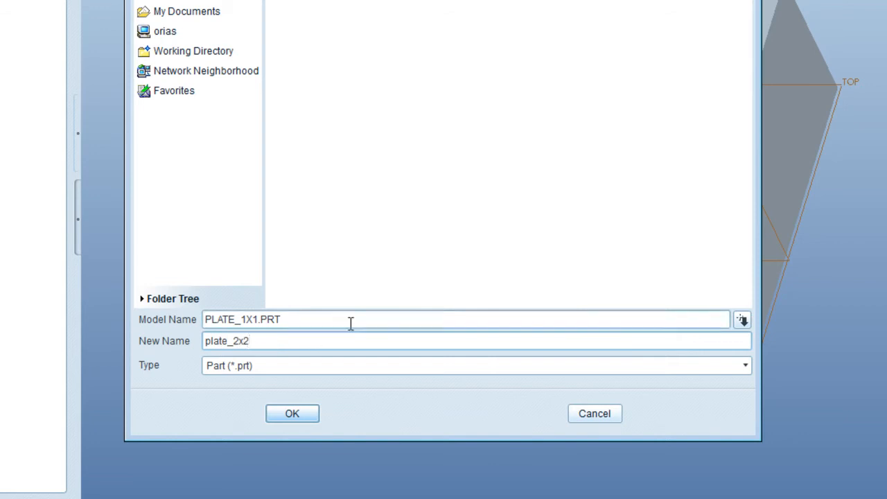
{"action": "left_click", "coordinate": [294, 418]}
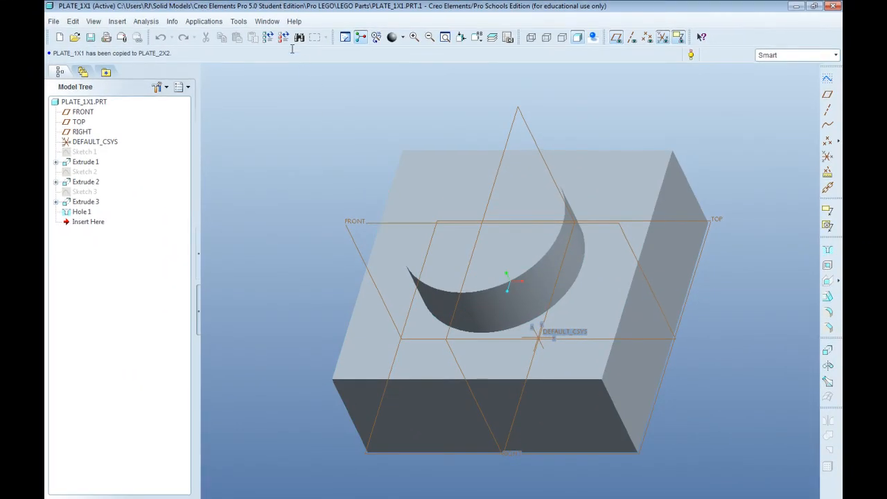
Close the plate_1x1 part and open plate_2x2.prt from the LEGO Parts folder inside Pro LEGO.
{"action": "left_click", "coordinate": [267, 21]}
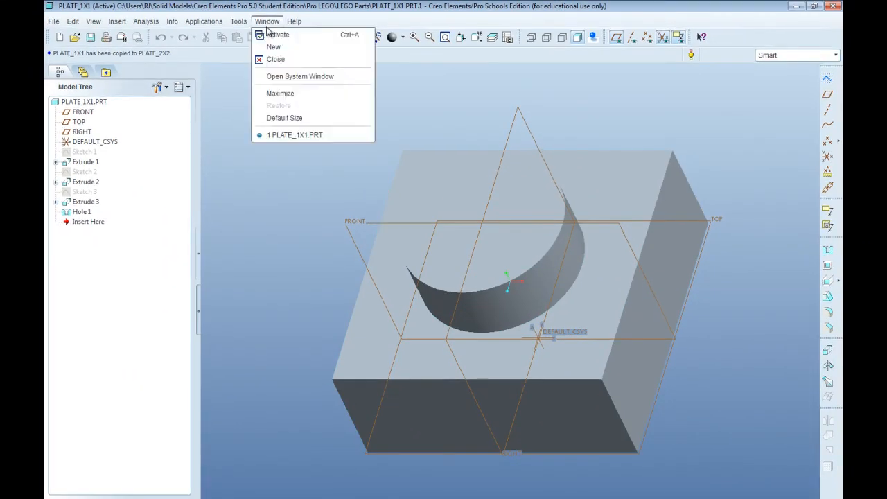
{"action": "left_click", "coordinate": [266, 55]}
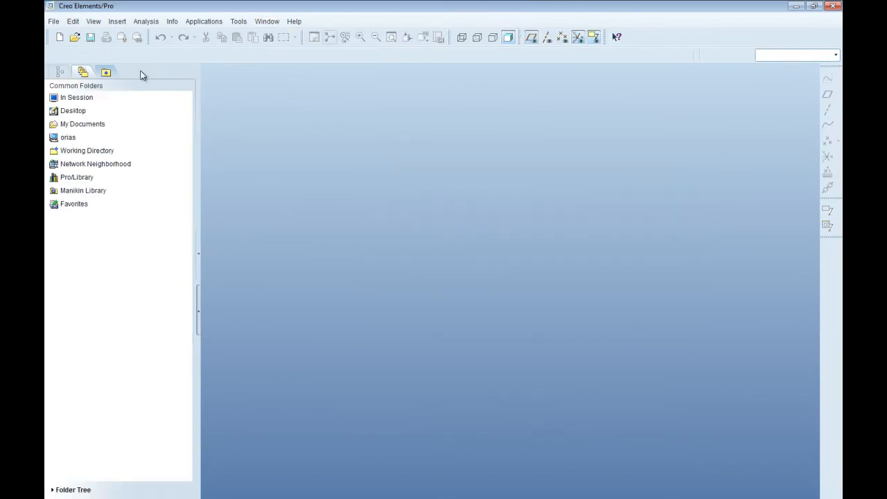
{"action": "left_click", "coordinate": [75, 37]}
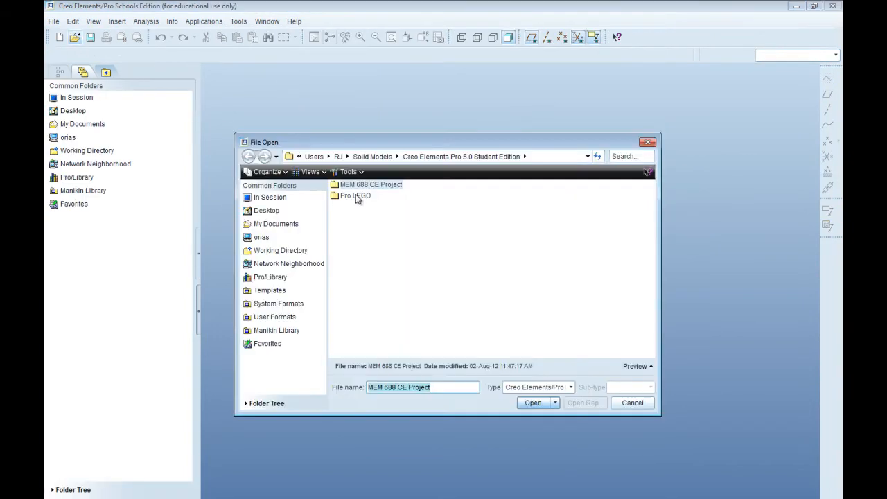
{"action": "double_click", "coordinate": [358, 196]}
{"action": "double_click", "coordinate": [355, 185]}
{"action": "double_click", "coordinate": [357, 197]}
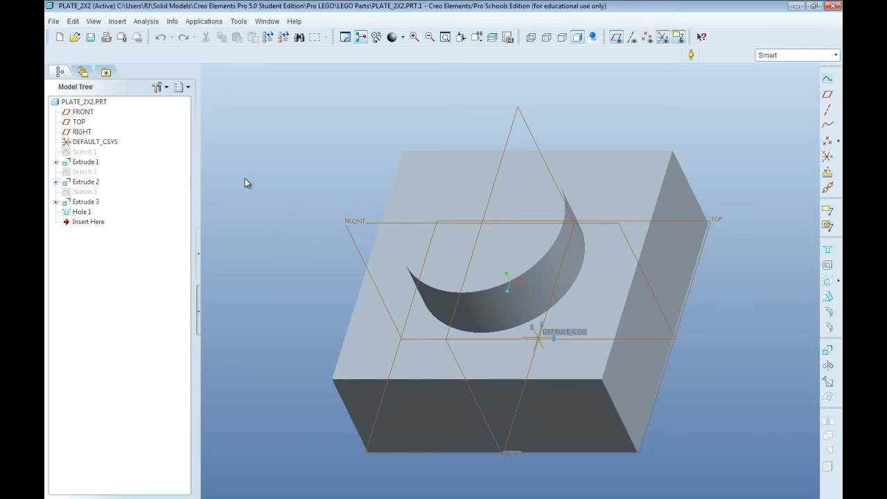
Rename Sketch 1, the rectangular base sketch of the plate, as outline.
{"action": "left_click", "coordinate": [84, 154]}
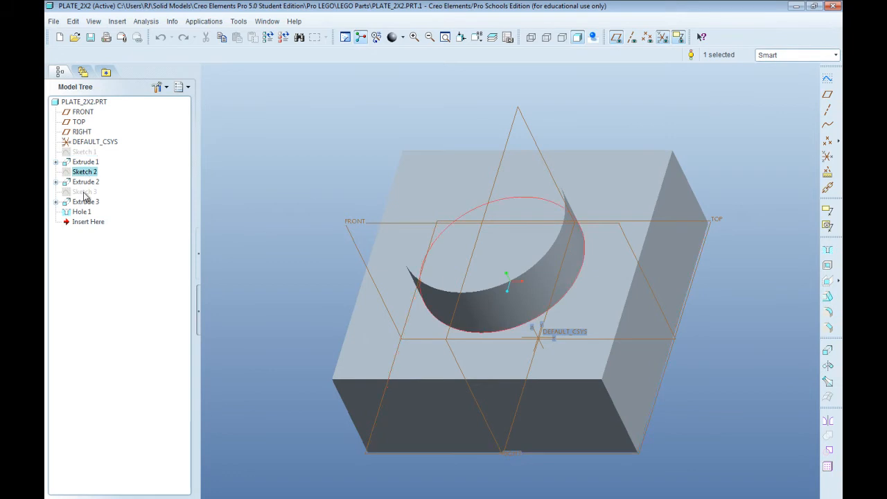
{"action": "left_click", "coordinate": [85, 192]}
{"action": "left_click", "coordinate": [84, 153]}
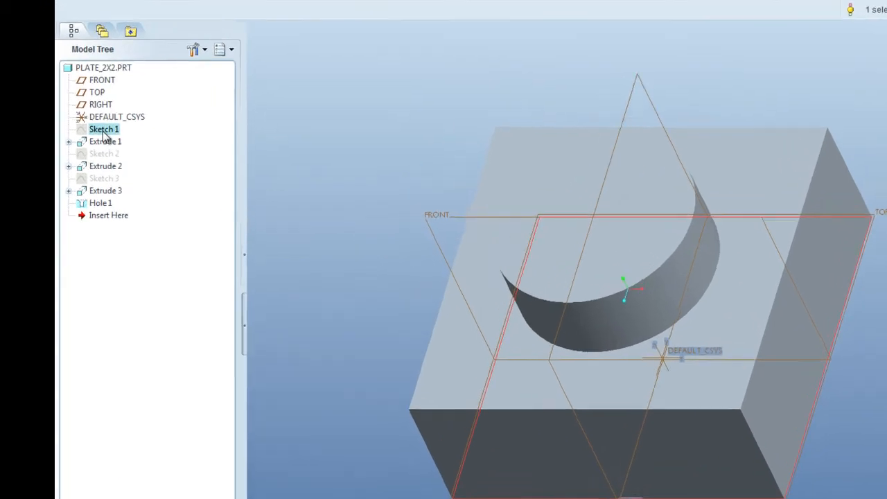
{"action": "right_click", "coordinate": [84, 154]}
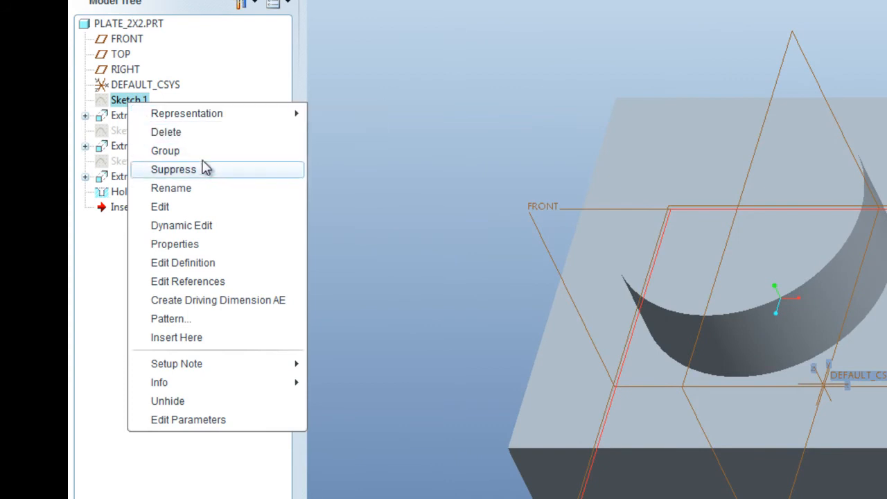
{"action": "left_click", "coordinate": [172, 189]}
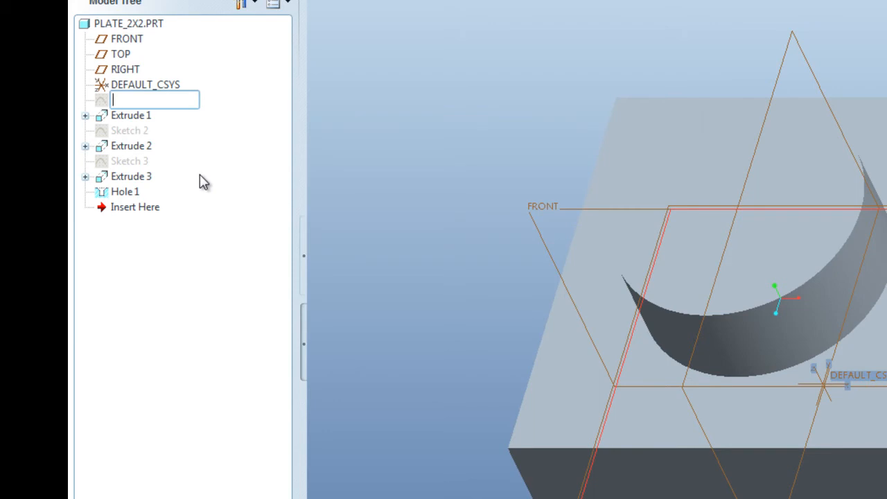
{"action": "type", "text": "outline"}
{"action": "key", "text": "Return"}
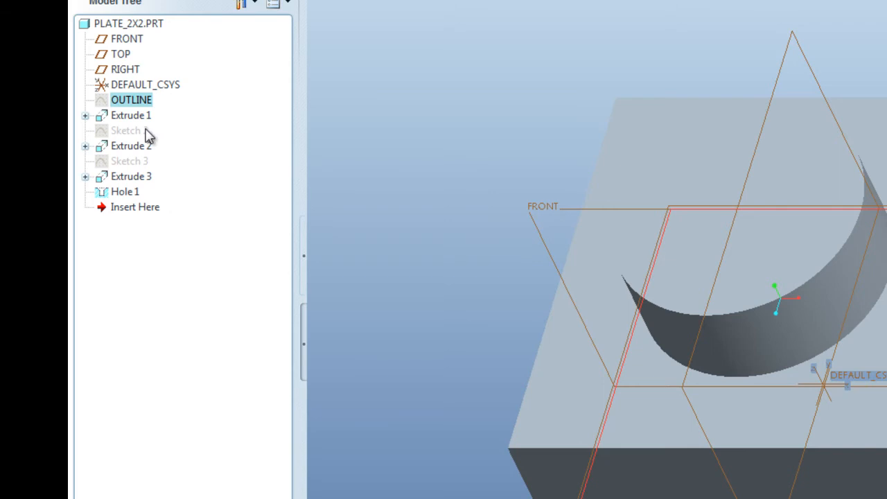
Rename the Extrude 1 feature of the plate body as outline_extrude.
{"action": "right_click", "coordinate": [126, 118]}
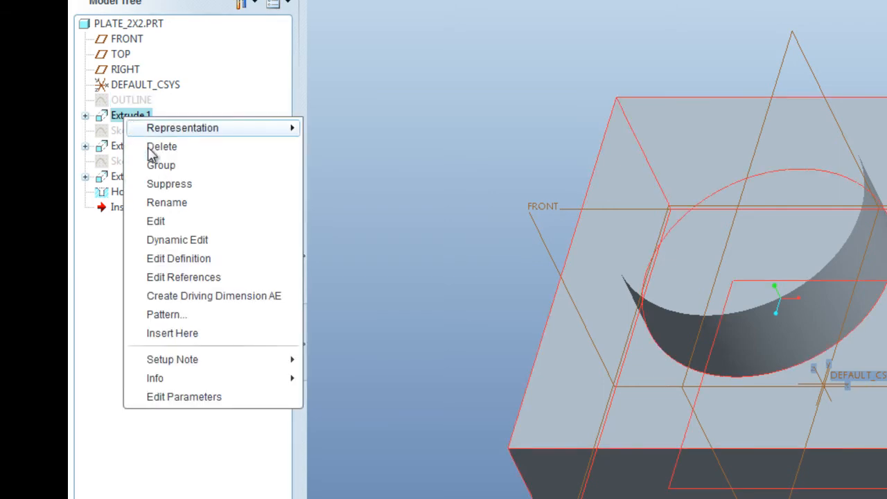
{"action": "left_click", "coordinate": [192, 204]}
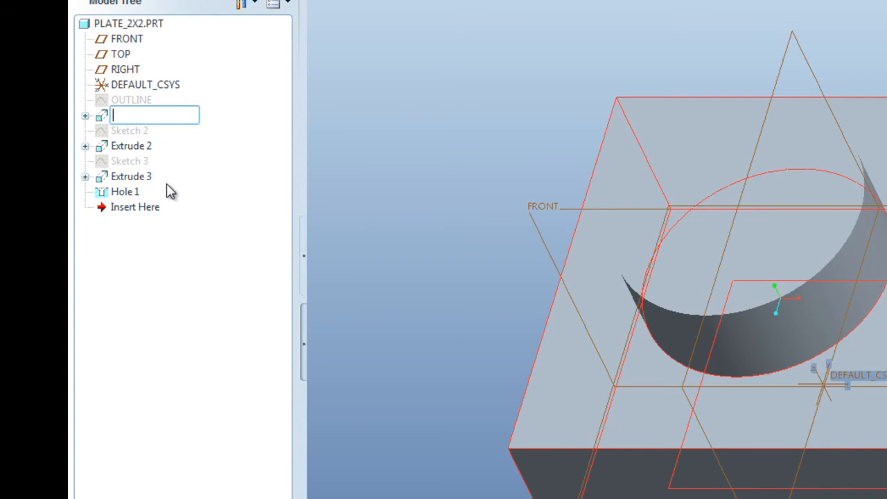
{"action": "type", "text": "outline_extrude"}
{"action": "key", "text": "Return"}
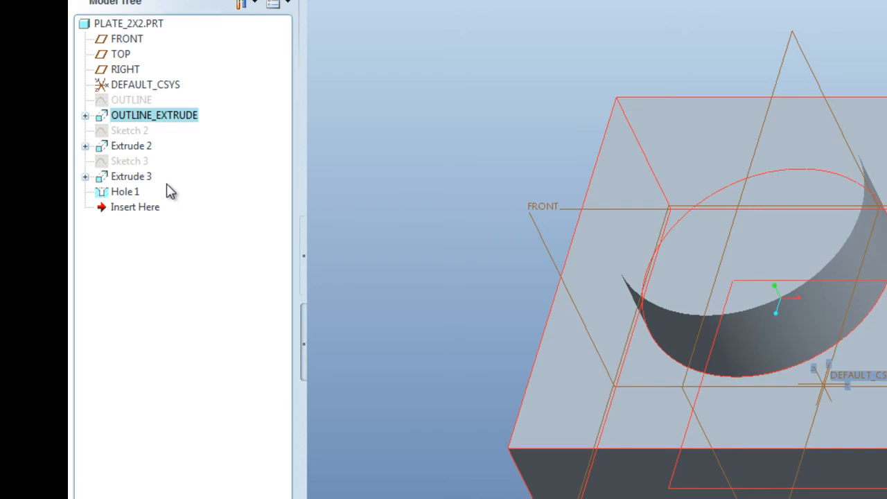
Rename the circular Sketch 2 as stud_outline and its Extrude 2 feature as stud.
{"action": "right_click", "coordinate": [131, 131]}
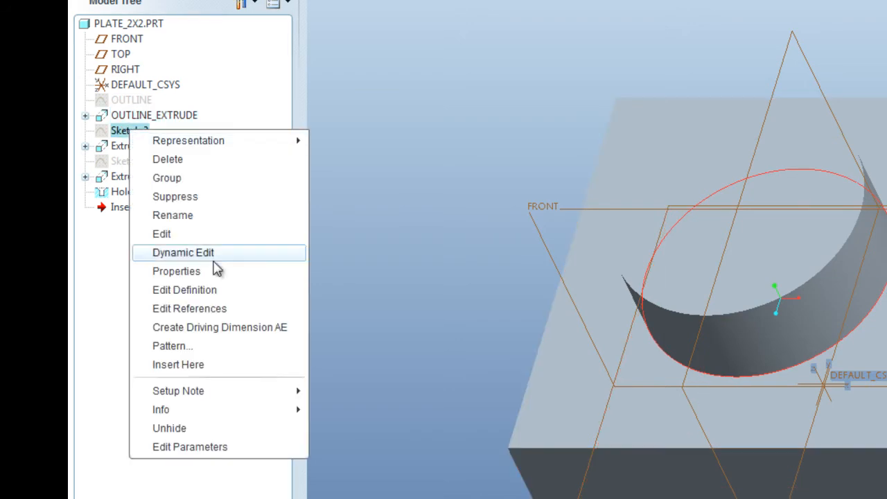
{"action": "left_click", "coordinate": [195, 216]}
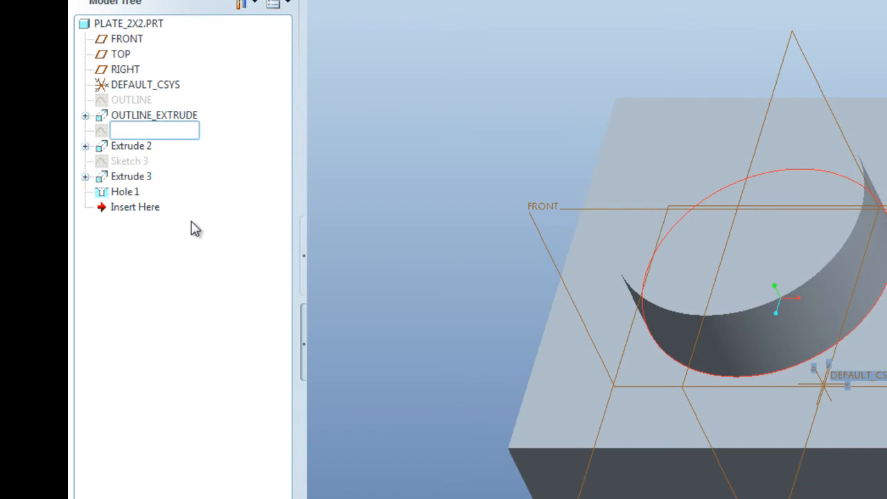
{"action": "type", "text": "stud_outline"}
{"action": "key", "text": "Return"}
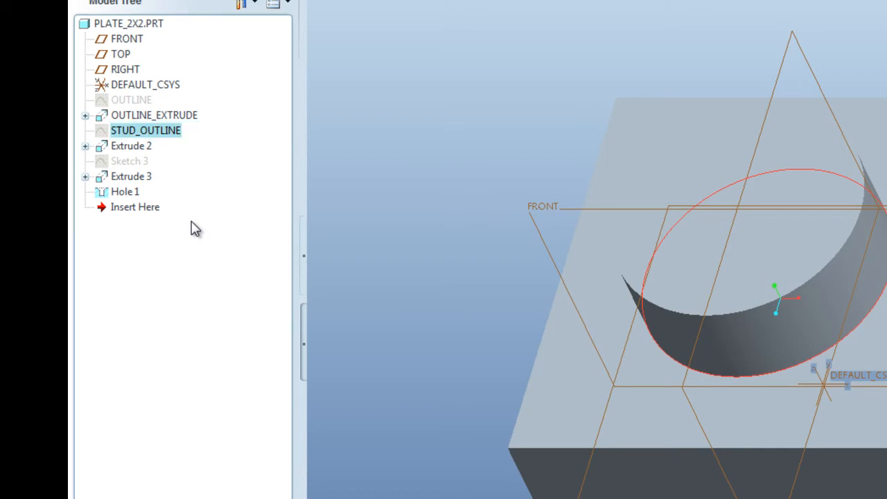
{"action": "right_click", "coordinate": [135, 148]}
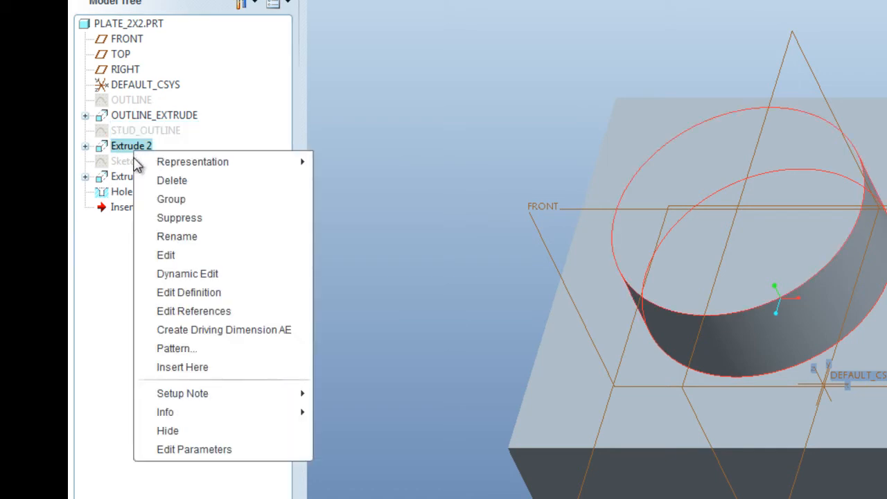
{"action": "left_click", "coordinate": [215, 238]}
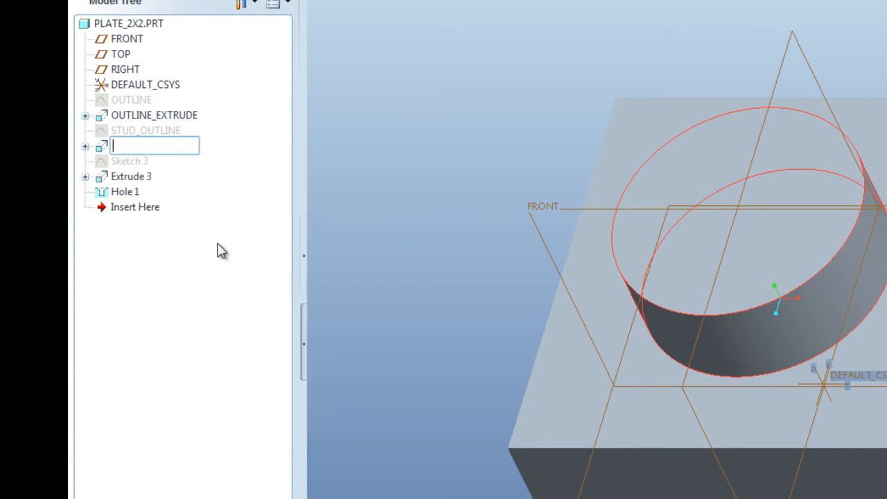
{"action": "type", "text": "stud"}
{"action": "key", "text": "Return"}
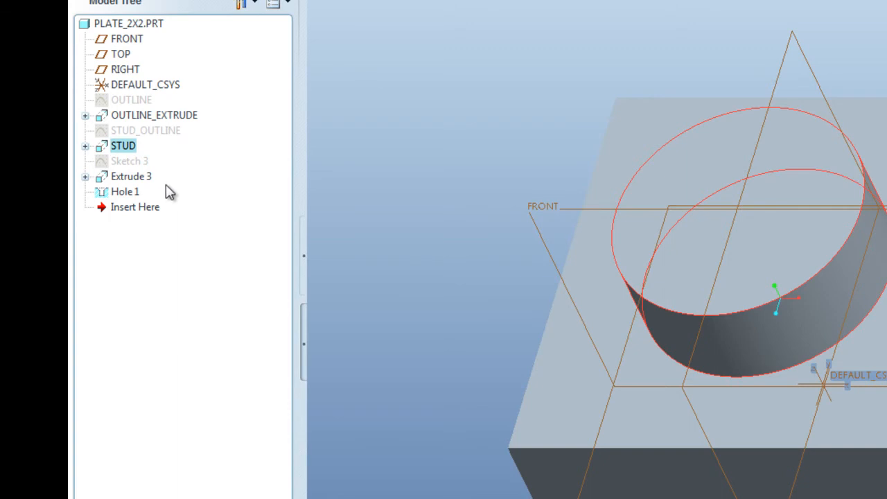
Rename the plate body's extrude feature, the one built from the outline sketch, as brick.
{"action": "right_click", "coordinate": [155, 115]}
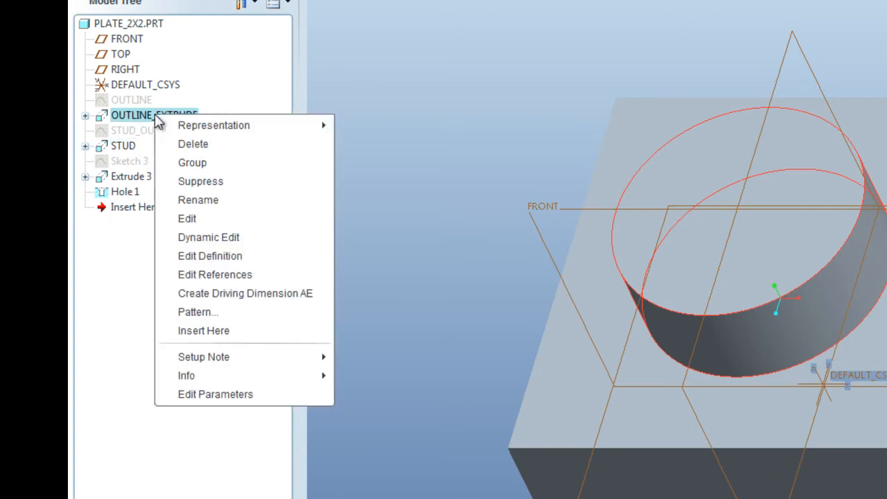
{"action": "left_click", "coordinate": [217, 204]}
{"action": "type", "text": "BRICK"}
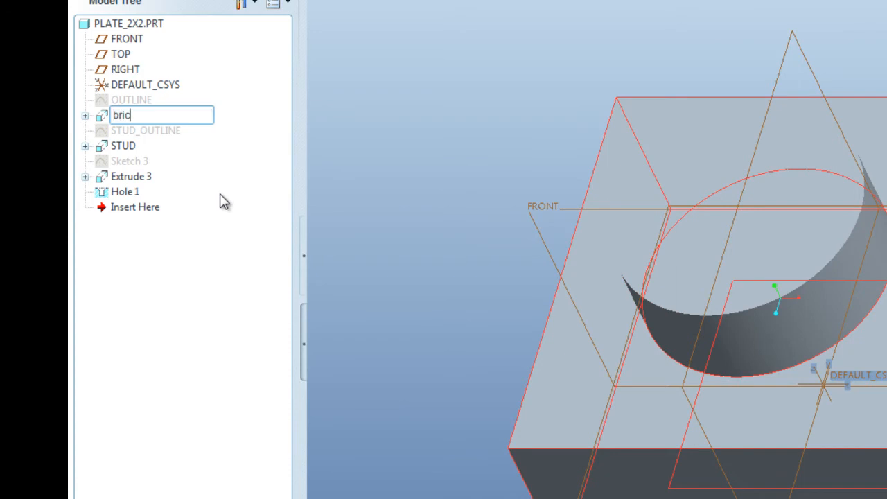
{"action": "key", "text": "Return"}
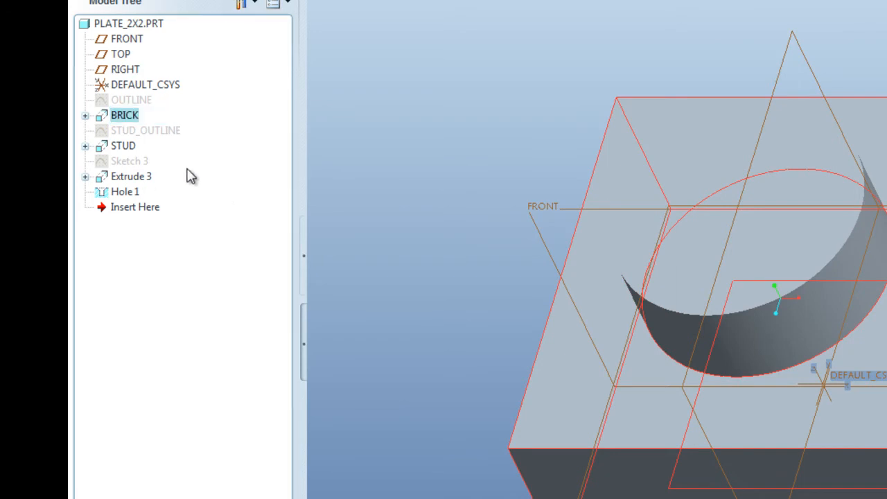
Rename Sketch 3, the profile of the underside cut, as cut_outline.
{"action": "left_click", "coordinate": [128, 161]}
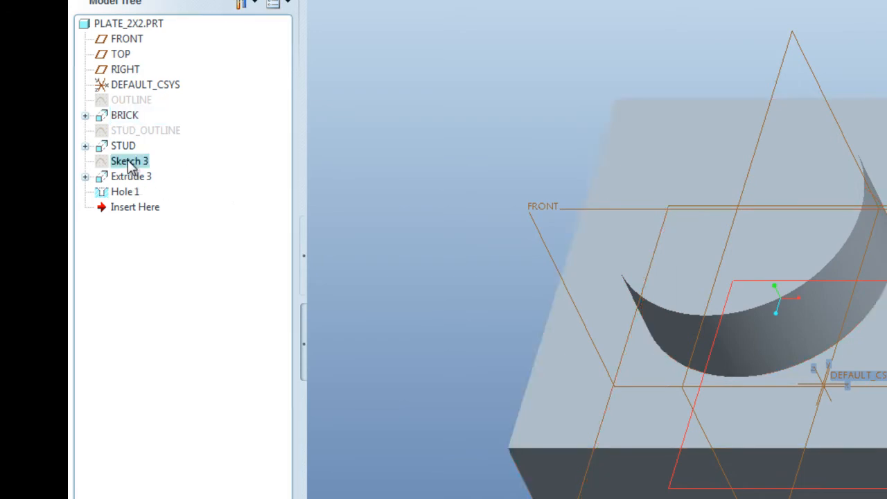
{"action": "right_click", "coordinate": [129, 161]}
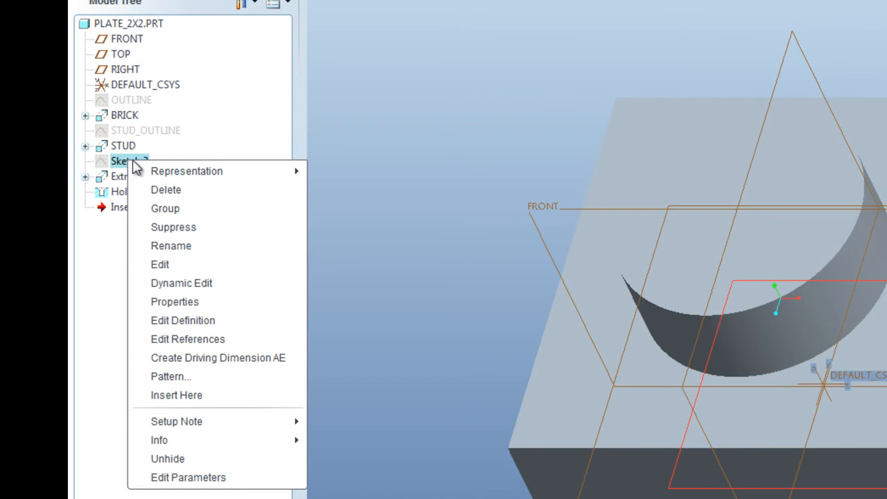
{"action": "left_click", "coordinate": [192, 246]}
{"action": "type", "text": "cut"}
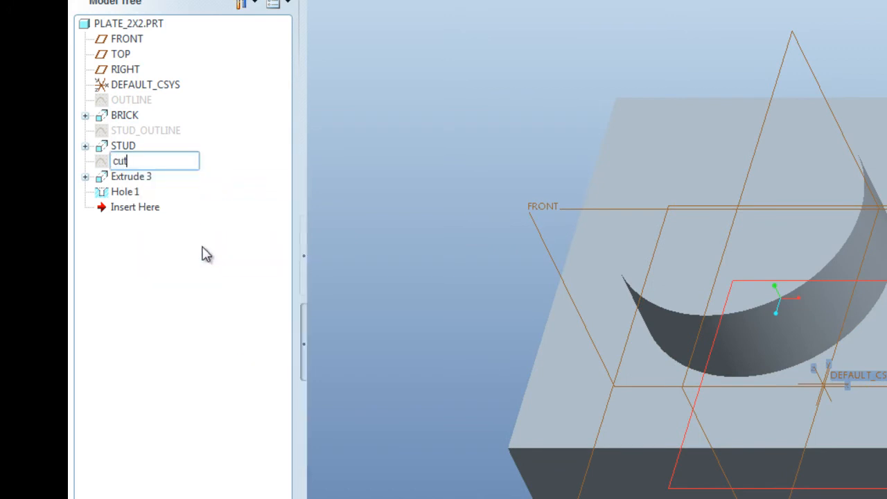
{"action": "type", "text": "_outline"}
{"action": "key", "text": "Return"}
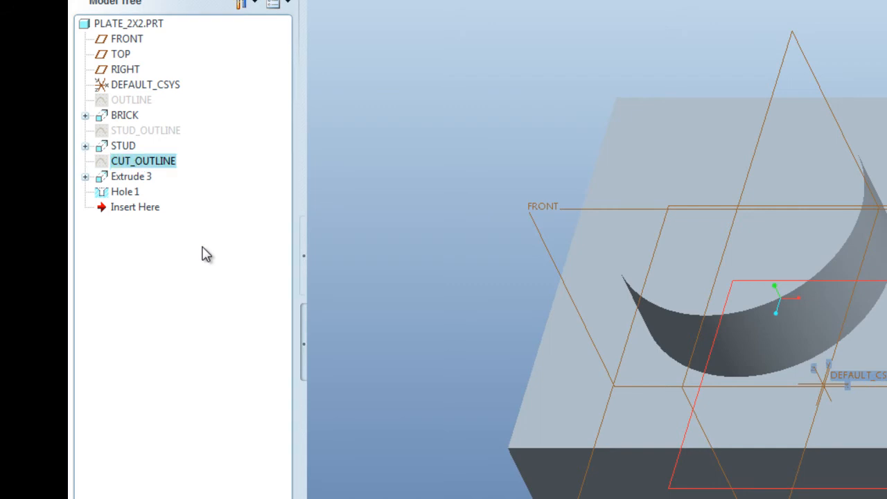
Rename the Extrude 3 feature, the underside cut, as cut.
{"action": "left_click", "coordinate": [129, 177]}
{"action": "right_click", "coordinate": [133, 179]}
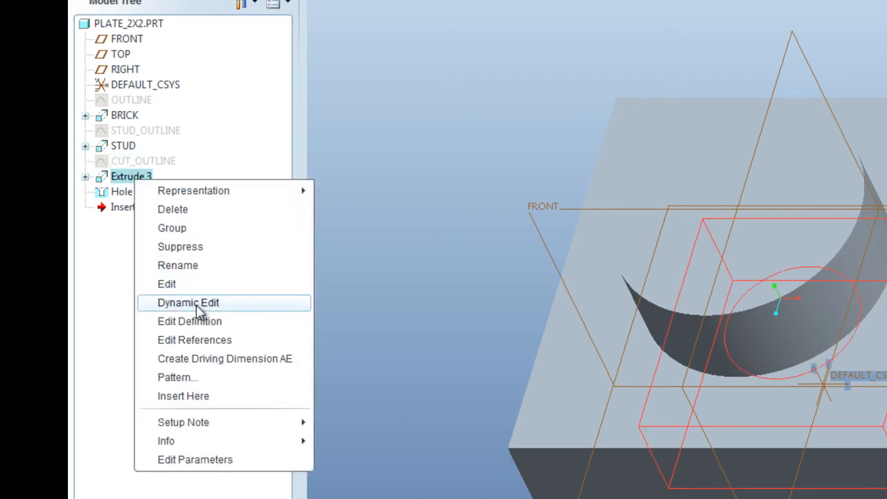
{"action": "left_click", "coordinate": [189, 265]}
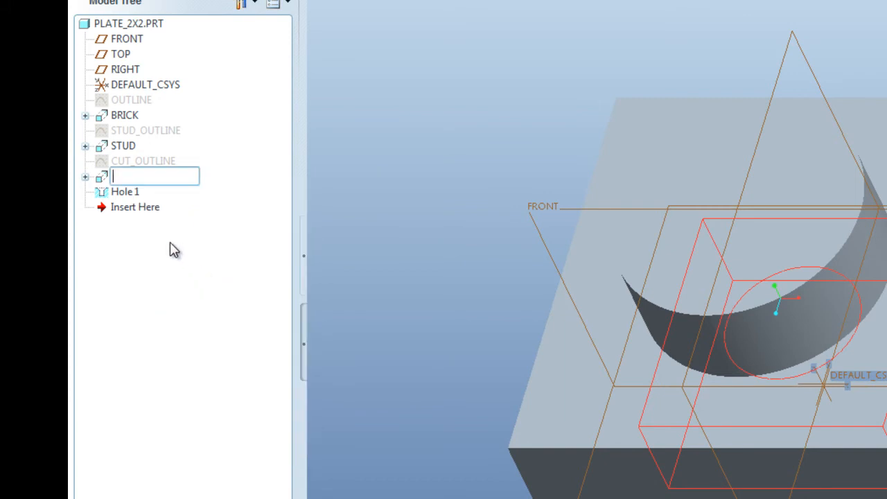
{"action": "type", "text": "cut"}
{"action": "key", "text": "Return"}
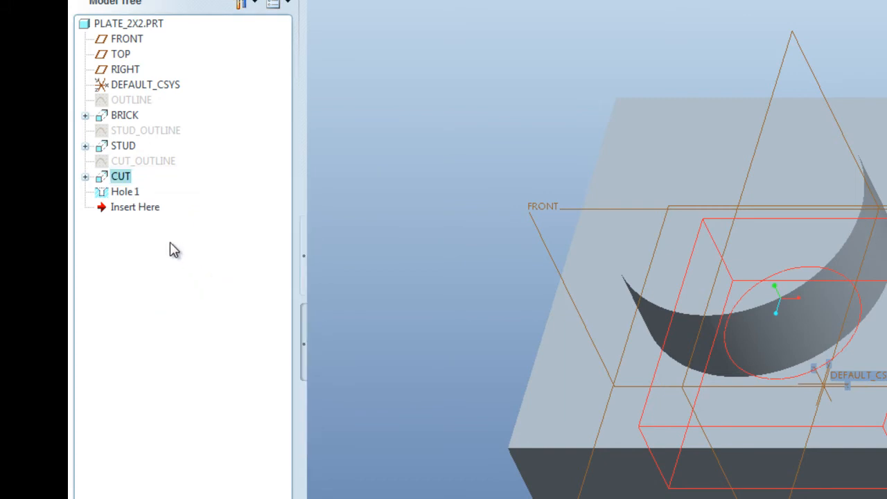
Rename the Hole 1 feature as stud_hole.
{"action": "right_click", "coordinate": [126, 191]}
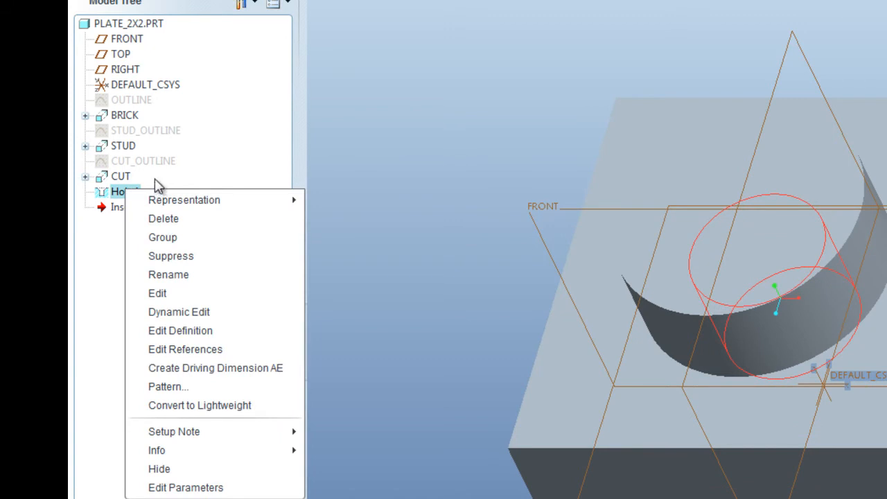
{"action": "left_click", "coordinate": [173, 276]}
{"action": "type", "text": "st"}
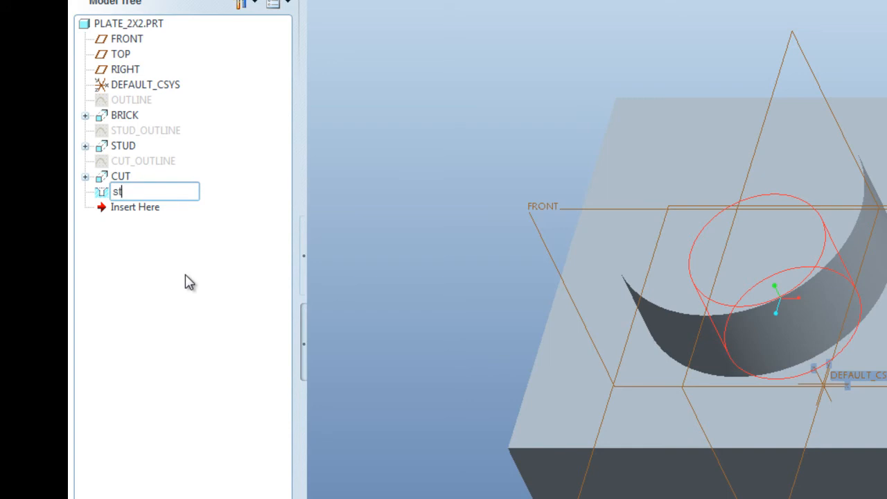
{"action": "type", "text": "ud_hole"}
{"action": "key", "text": "Return"}
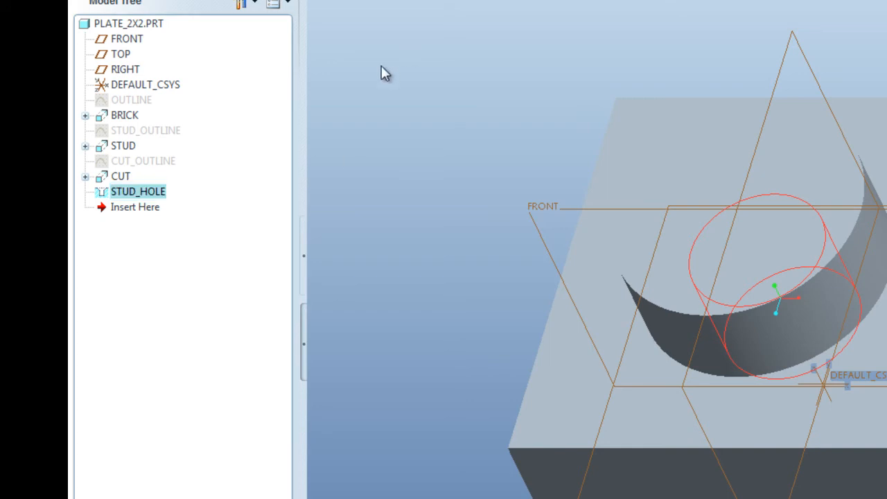
{"action": "left_click", "coordinate": [168, 164]}
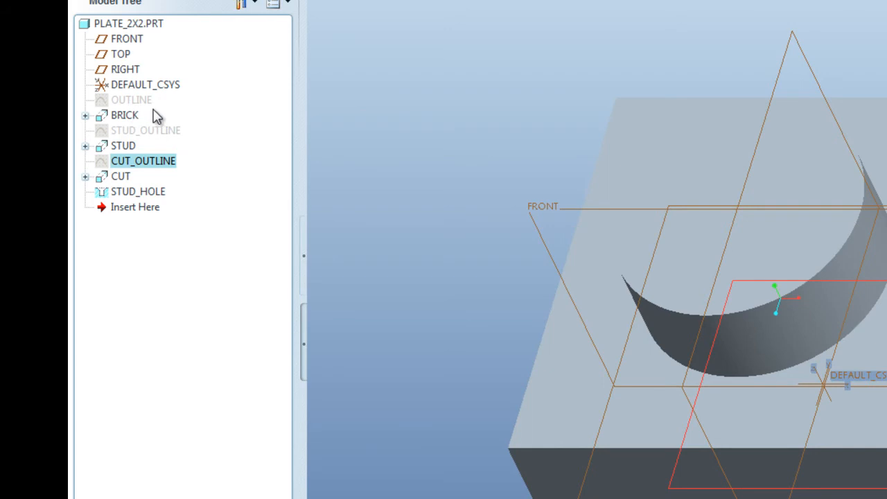
{"action": "left_click", "coordinate": [461, 81]}
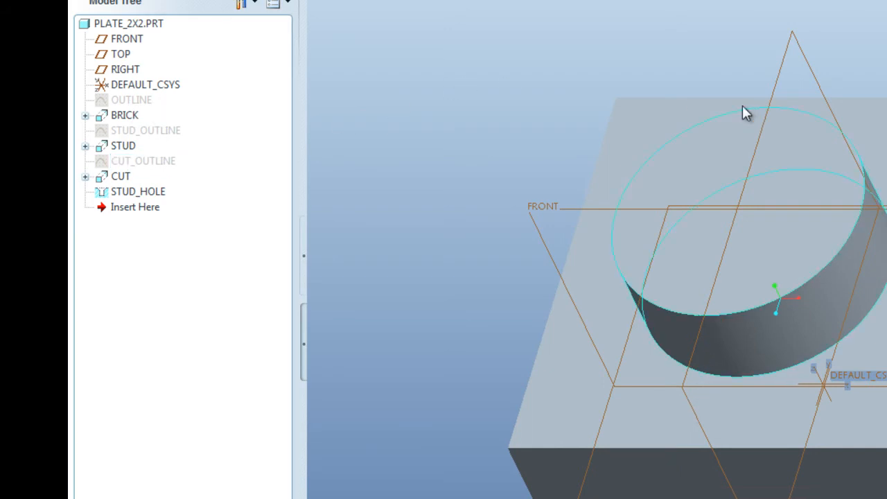
{"action": "left_click", "coordinate": [790, 127]}
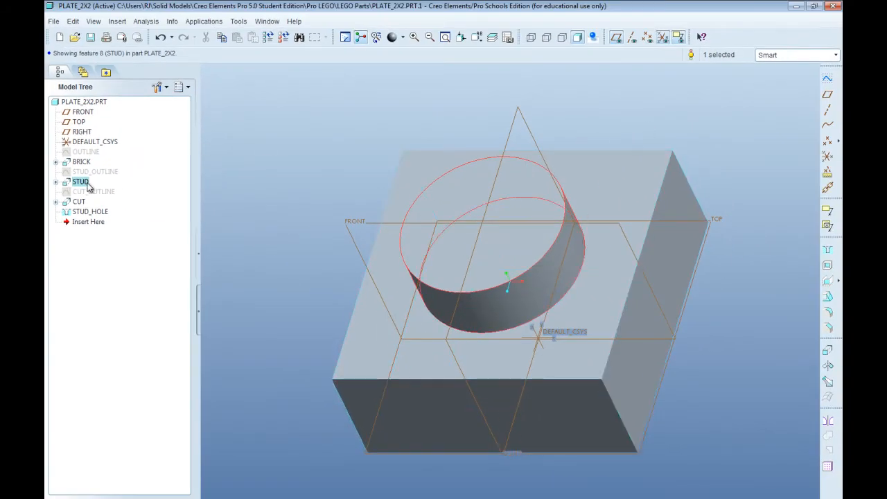
{"action": "left_click", "coordinate": [637, 171]}
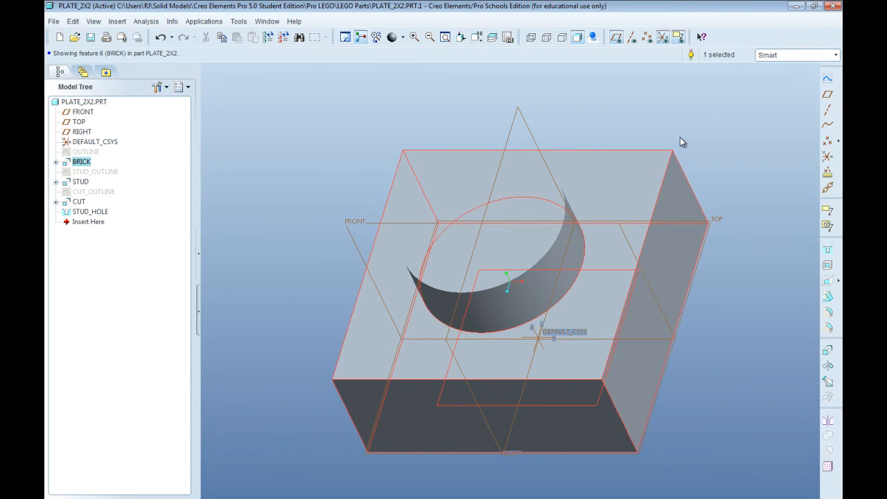
{"action": "left_click", "coordinate": [585, 112]}
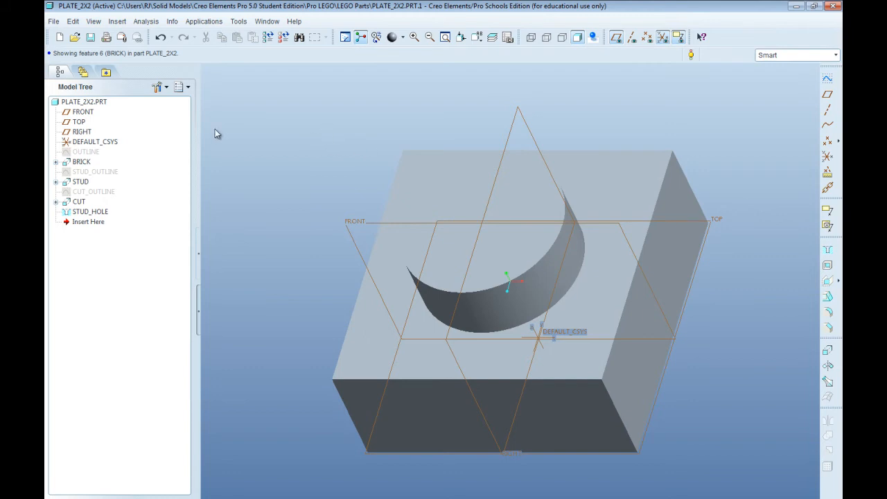
Dynamically edit the outline sketch, setting the plate's overall side length to 2*0.8065, and regenerate the part.
{"action": "left_click", "coordinate": [84, 152]}
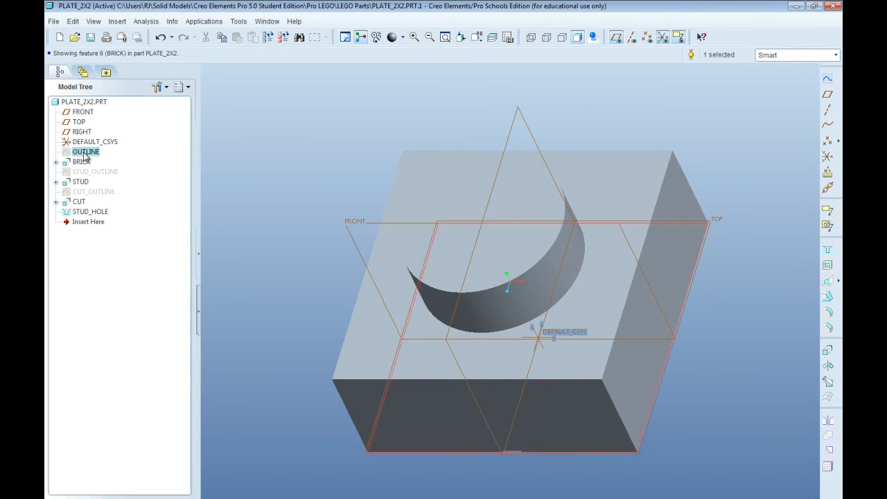
{"action": "right_click", "coordinate": [84, 153]}
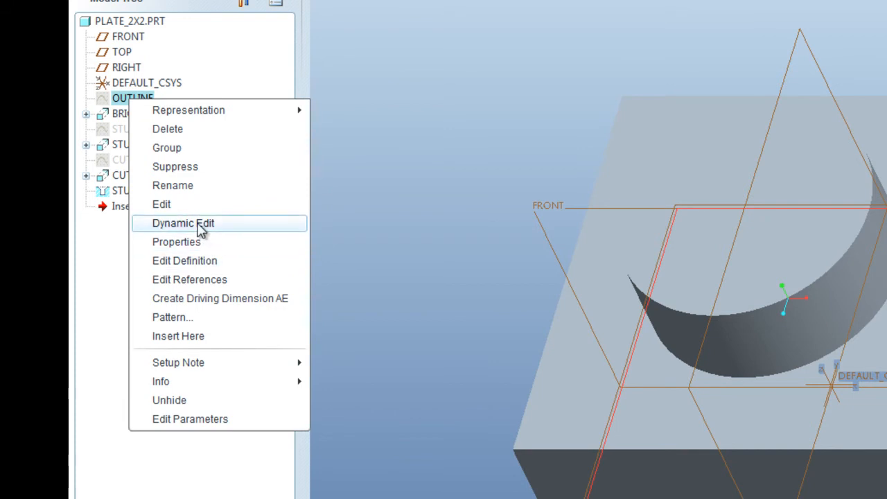
{"action": "left_click", "coordinate": [201, 229]}
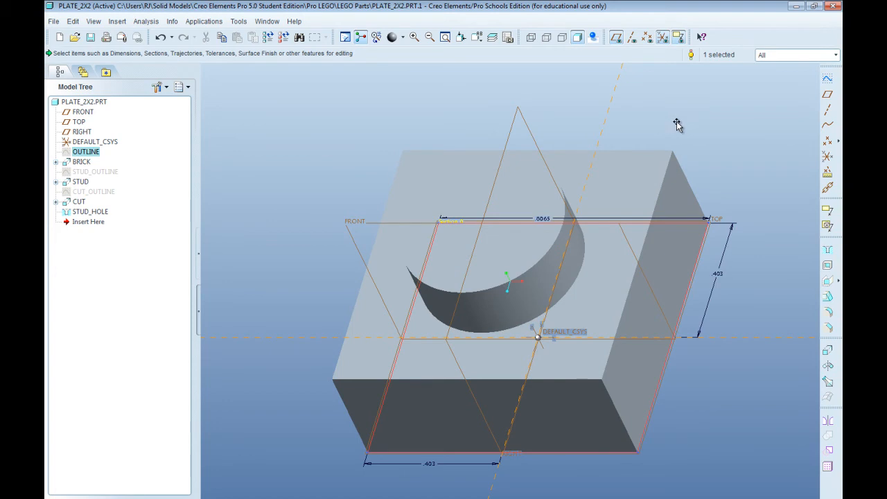
{"action": "double_click", "coordinate": [543, 221]}
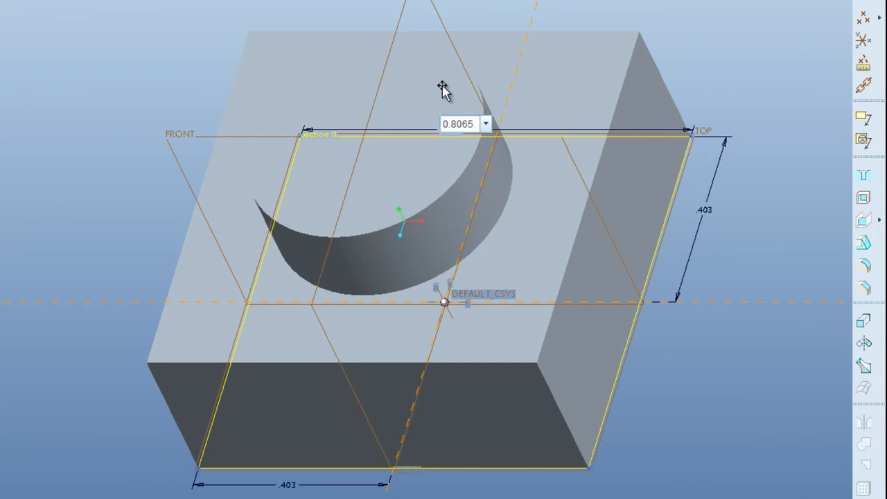
{"action": "type", "text": "2*"}
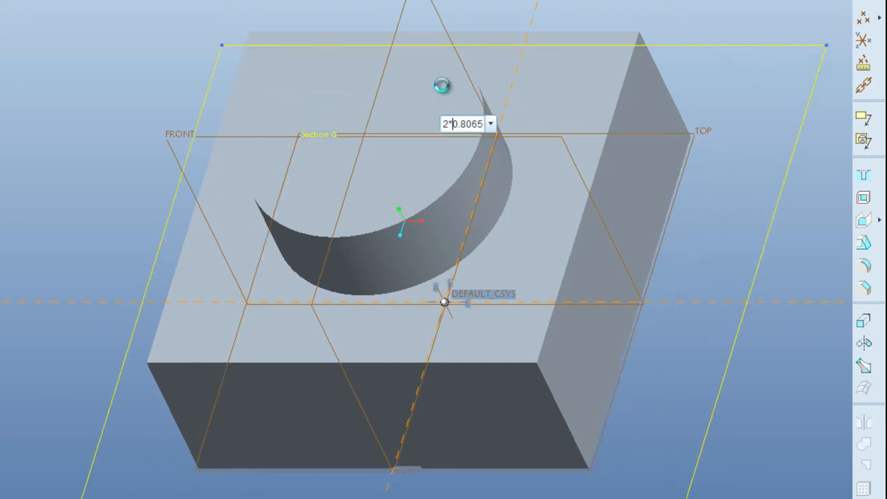
{"action": "key", "text": "Return"}
{"action": "scroll", "coordinate": [417, 133], "scroll_direction": "down", "scroll_amount": 3}
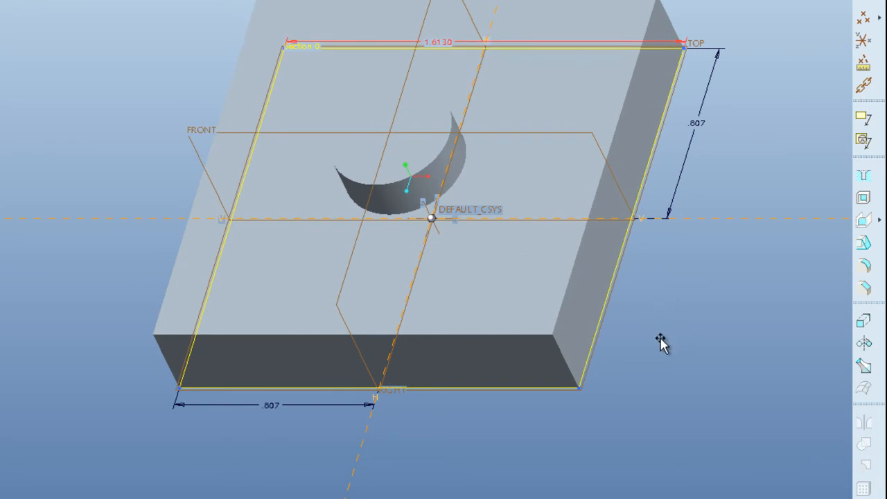
{"action": "mouse_move", "coordinate": [626, 319]}
{"action": "middle_mouse_down"}
{"action": "mouse_move", "coordinate": [606, 270]}
{"action": "mouse_move", "coordinate": [509, 153]}
{"action": "mouse_move", "coordinate": [513, 129]}
{"action": "mouse_move", "coordinate": [529, 199]}
{"action": "mouse_move", "coordinate": [604, 302]}
{"action": "mouse_move", "coordinate": [634, 303]}
{"action": "mouse_move", "coordinate": [614, 307]}
{"action": "middle_mouse_up"}
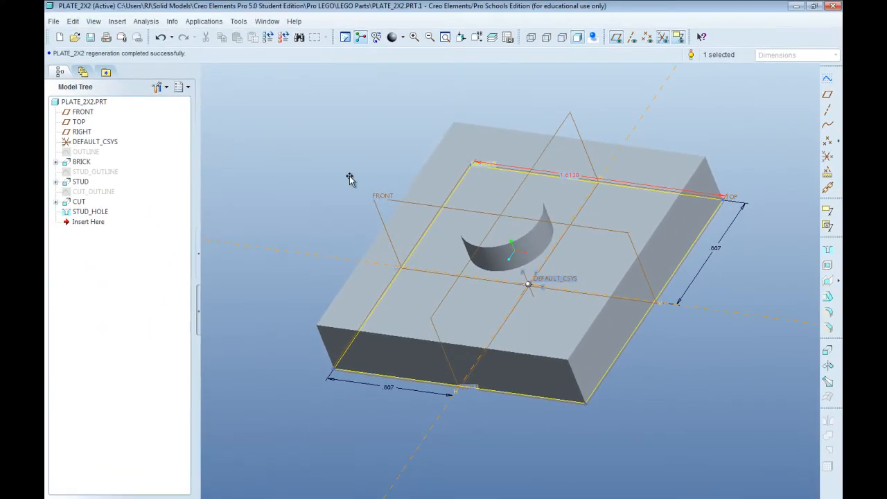
{"action": "left_click", "coordinate": [319, 168]}
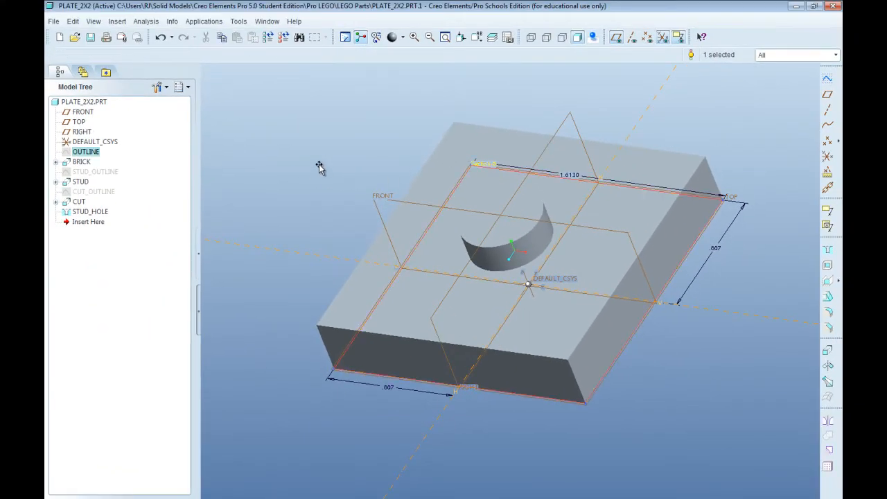
{"action": "key", "text": "ctrl+g"}
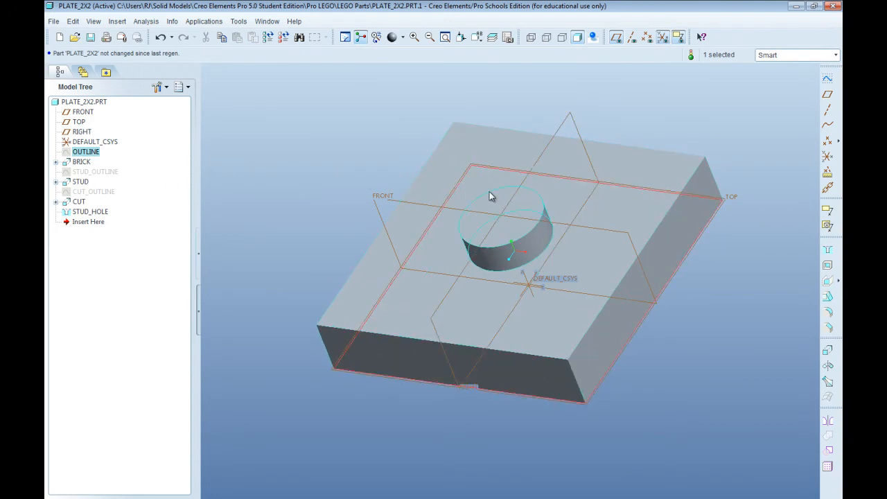
Redefine the stud_outline sketch and dimension the circle's centre from the horizontal reference, deleting the conflicting Point On Entity constraint.
{"action": "left_click", "coordinate": [89, 172]}
{"action": "right_click", "coordinate": [89, 171]}
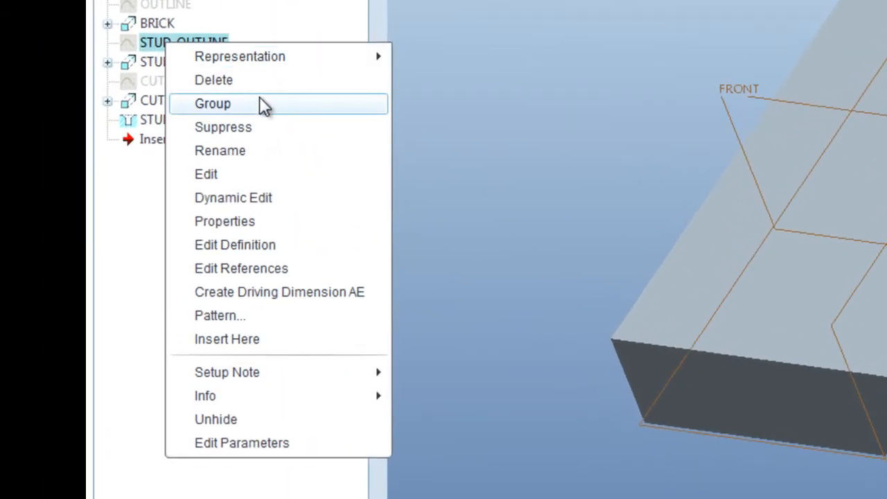
{"action": "left_click", "coordinate": [262, 246]}
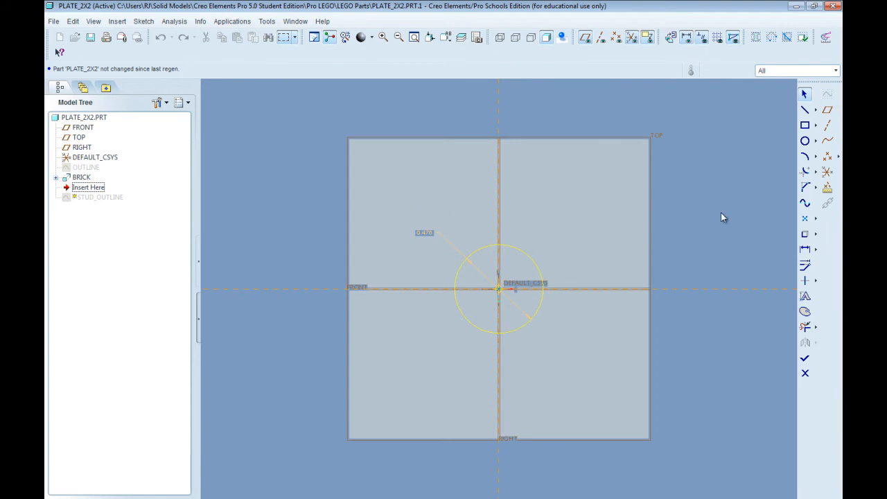
{"action": "left_click", "coordinate": [805, 251]}
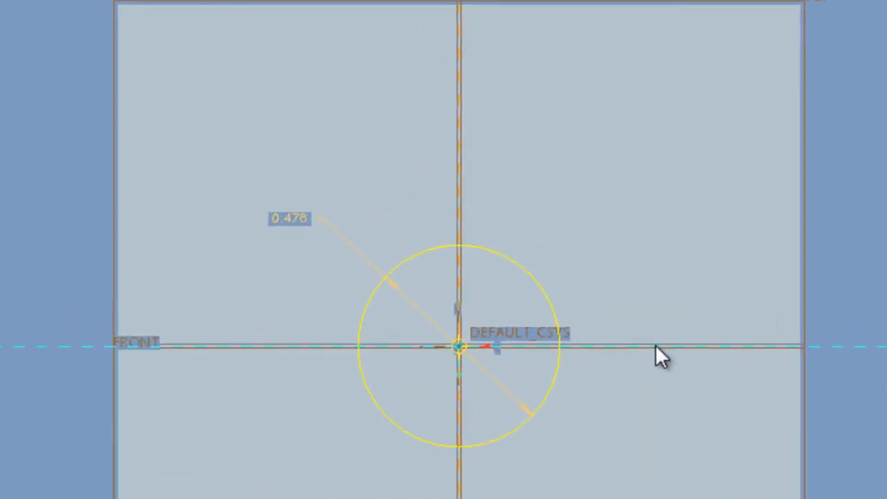
{"action": "left_click", "coordinate": [651, 342]}
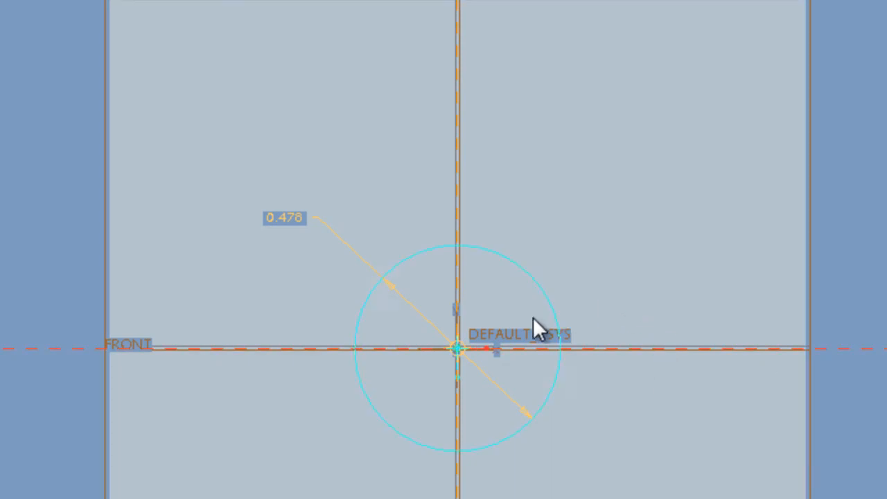
{"action": "left_click", "coordinate": [458, 348]}
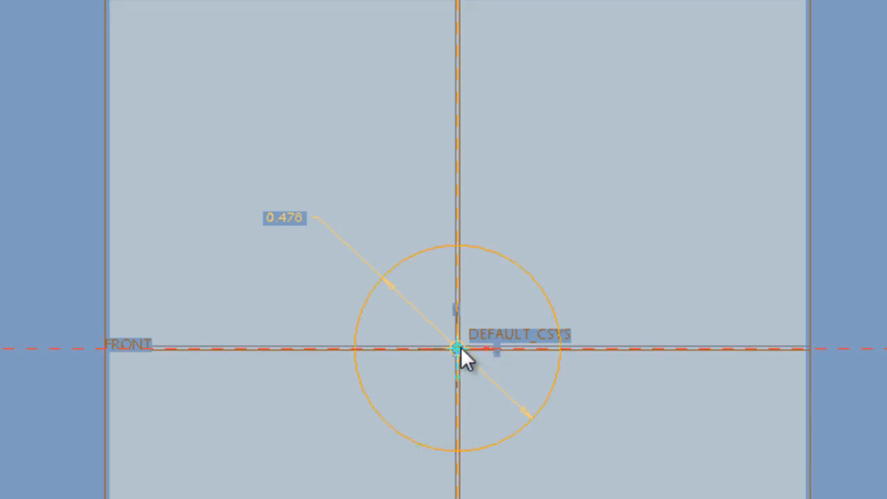
{"action": "middle_click", "coordinate": [542, 228]}
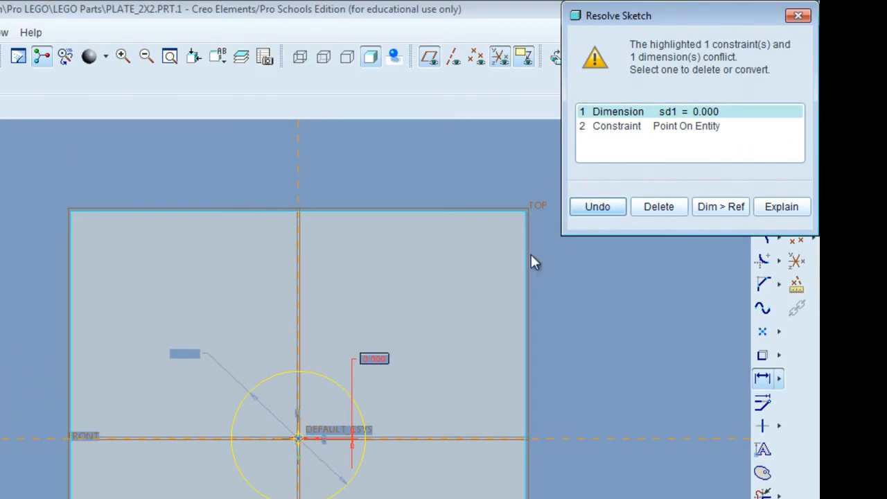
{"action": "left_click", "coordinate": [667, 131]}
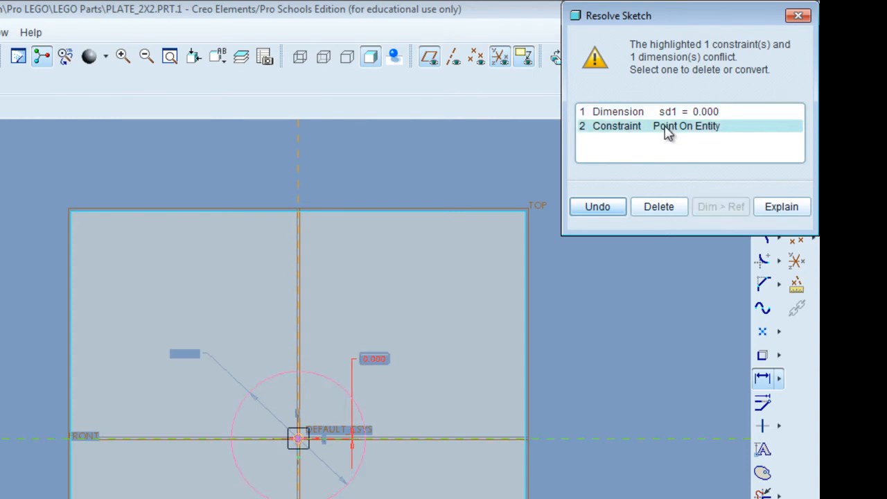
{"action": "left_click", "coordinate": [657, 206]}
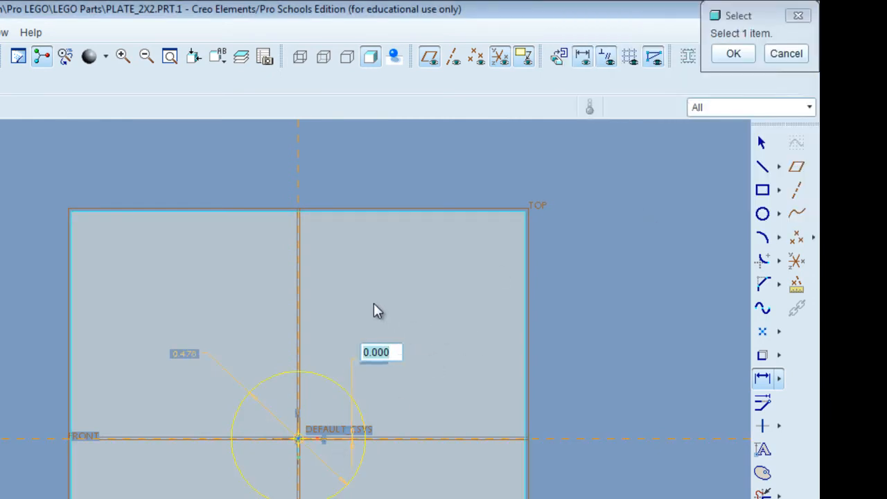
{"action": "key", "text": "Return"}
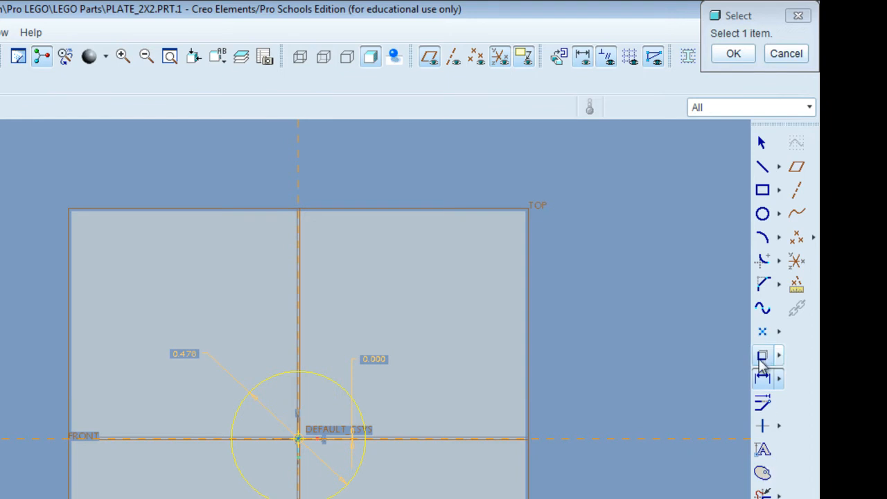
Dimension the stud circle's centre from the vertical reference, deleting the conflicting Point On Entity constraint.
{"action": "left_click", "coordinate": [300, 313]}
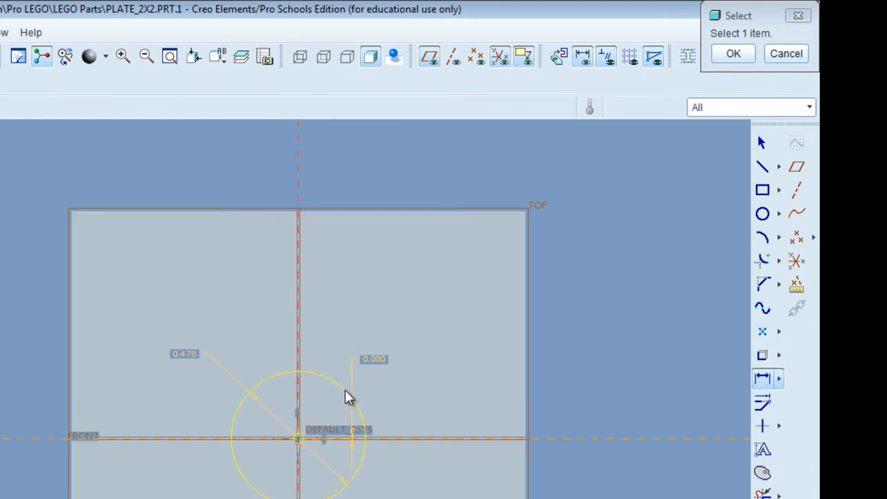
{"action": "left_click", "coordinate": [299, 441]}
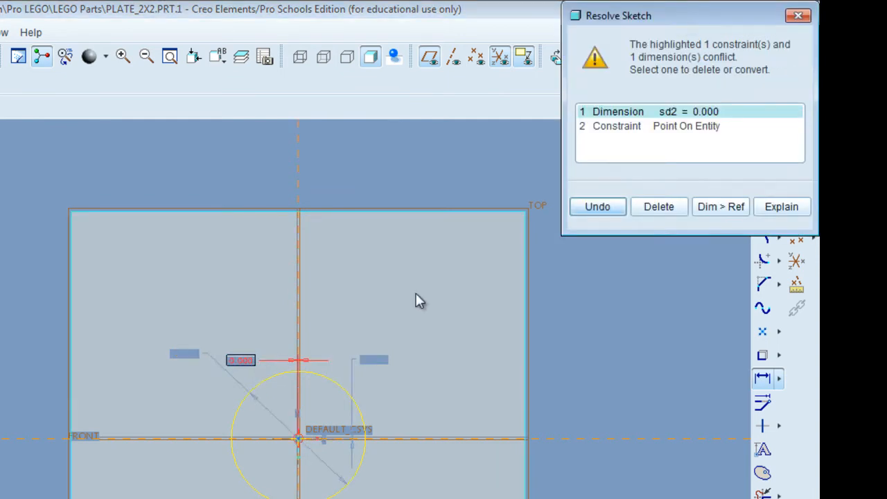
{"action": "left_click", "coordinate": [628, 127]}
{"action": "left_click", "coordinate": [659, 206]}
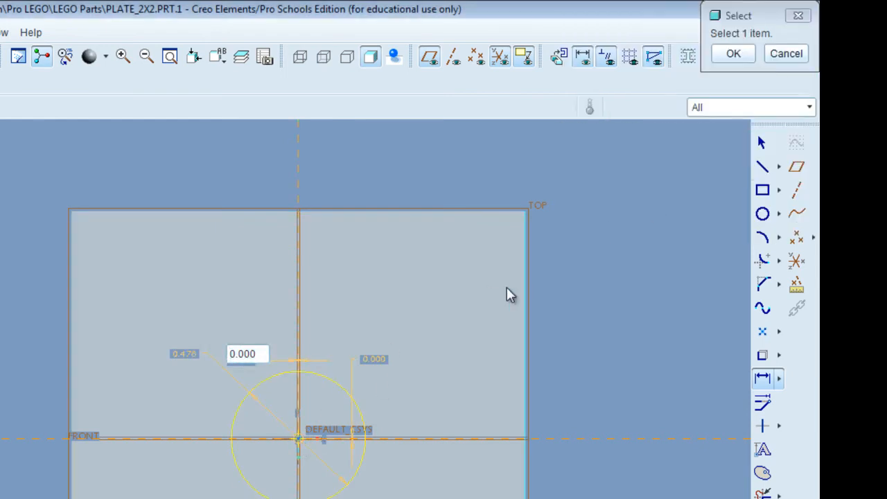
{"action": "middle_click", "coordinate": [536, 267]}
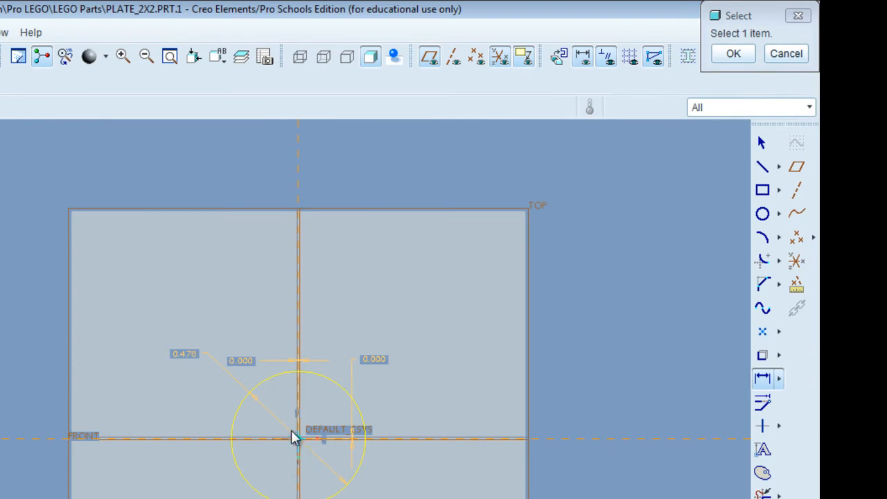
Move the stud circle into the plate's upper-left quarter, about 0.406 from both references, and reposition the vertical offset dimension below the circle.
{"action": "left_click", "coordinate": [765, 144]}
{"action": "left_click_drag", "start_coordinate": [300, 440], "coordinate": [193, 323]}
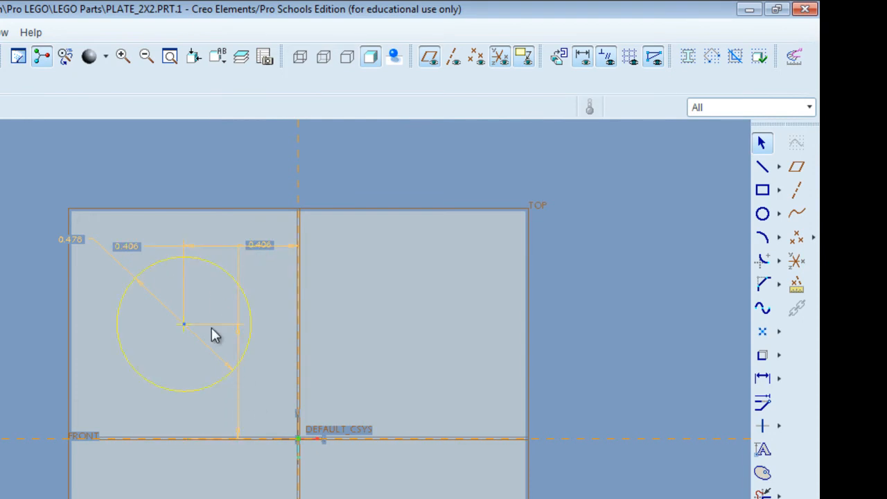
{"action": "left_click_drag", "start_coordinate": [122, 246], "coordinate": [241, 390]}
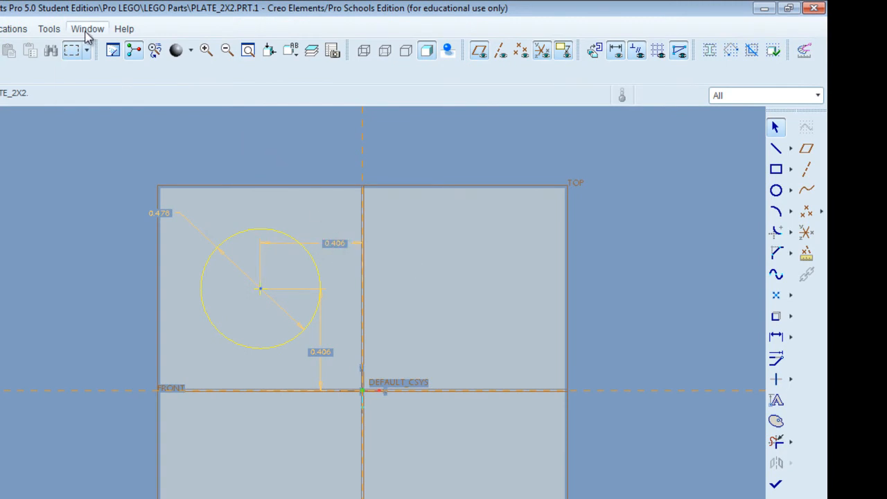
Open the relations of the stud_outline sketch and define the LEGO unit as LU = 0.8065.
{"action": "left_click", "coordinate": [51, 32]}
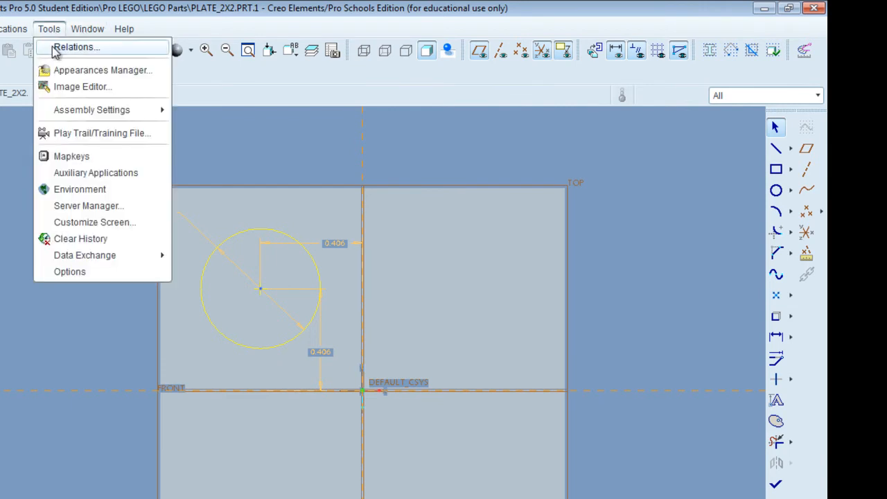
{"action": "left_click", "coordinate": [73, 48]}
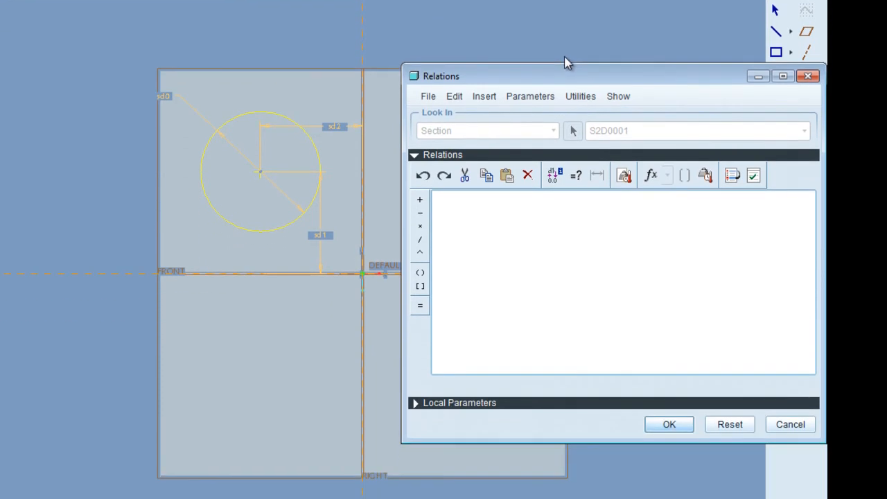
{"action": "left_click_drag", "start_coordinate": [547, 59], "coordinate": [522, 12]}
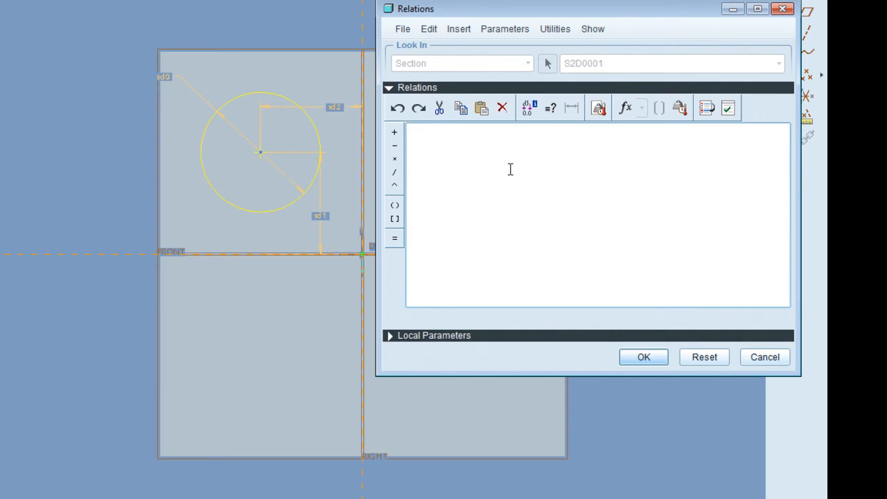
{"action": "type", "text": "0.80"}
{"action": "type", "text": "65"}
{"action": "type", "text": "LU"}
{"action": "type", "text": " ="}
Insert the comment line "/* LEGO Unit" above the LU relation and accept the relations.
{"action": "key", "text": "Home"}
{"action": "key", "text": "Return"}
{"action": "key", "text": "Up"}
{"action": "type", "text": "/* LEGO U"}
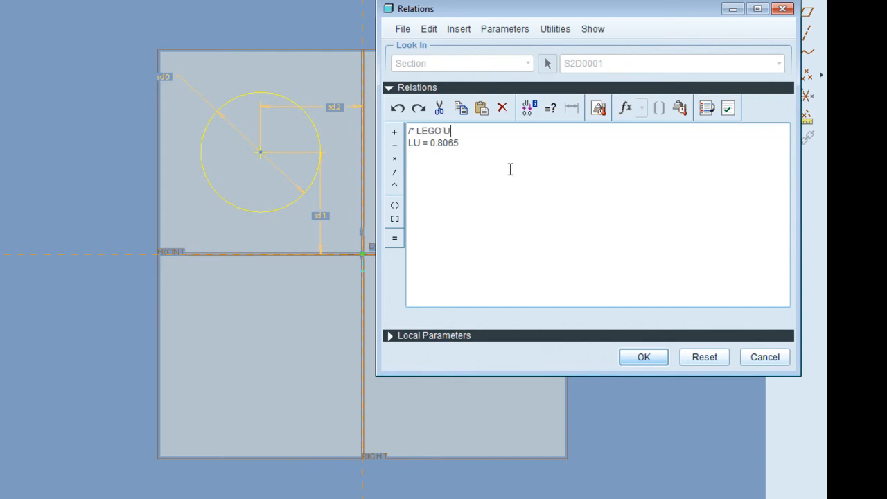
{"action": "type", "text": "nin"}
{"action": "key", "text": "BackSpace"}
{"action": "key", "text": "BackSpace"}
{"action": "left_click", "coordinate": [641, 359]}
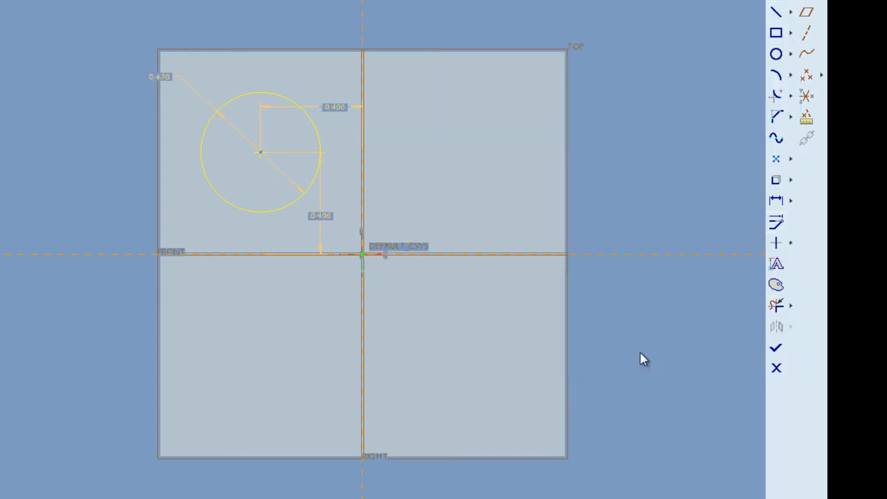
Set both the horizontal and vertical offset dimensions of the stud circle's centre to the relation LU/2.
{"action": "double_click", "coordinate": [336, 109]}
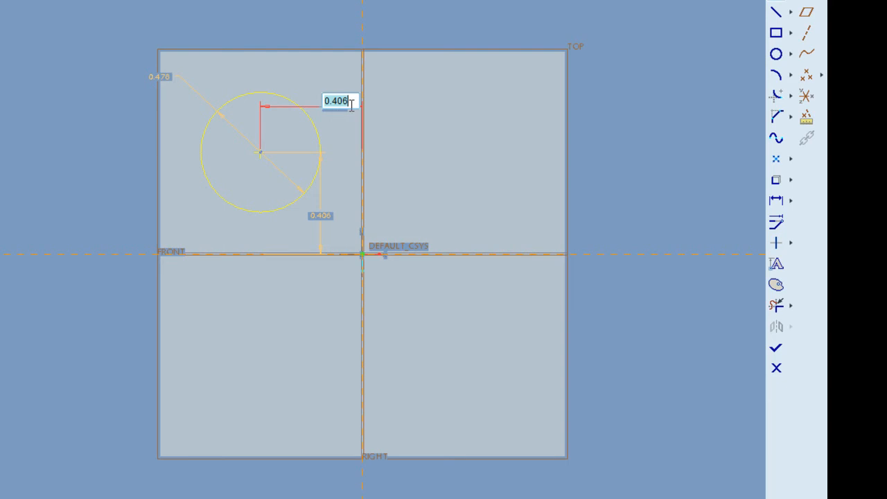
{"action": "type", "text": "LU"}
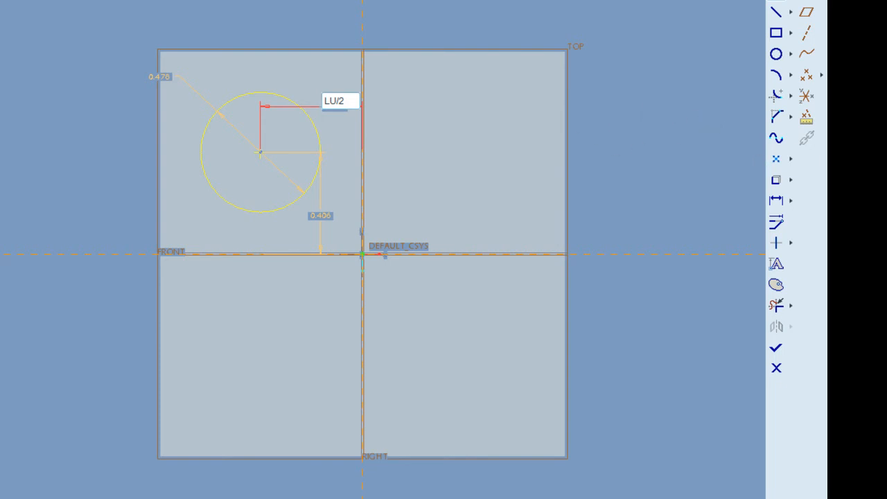
{"action": "key", "text": "Return"}
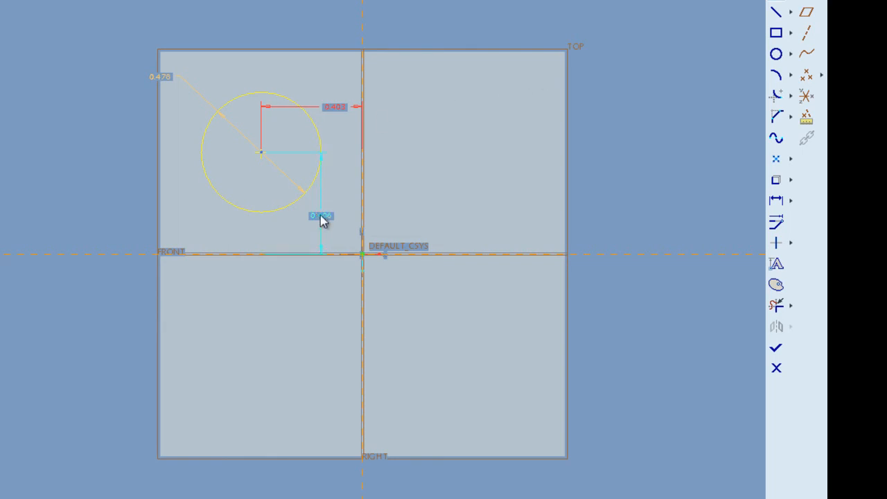
{"action": "double_click", "coordinate": [320, 214]}
{"action": "type", "text": "LU/2"}
{"action": "key", "text": "Return"}
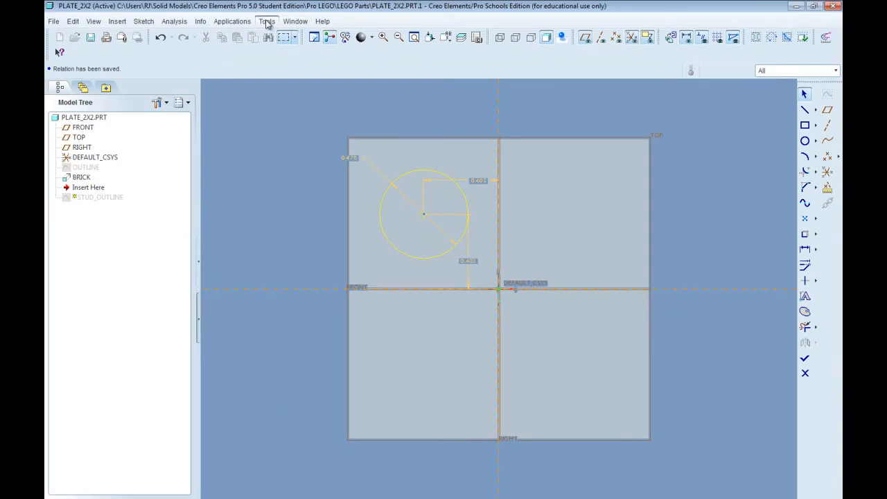
Review the sketch's saved relations and finish the stud_outline sketch.
{"action": "left_click", "coordinate": [266, 21]}
{"action": "left_click", "coordinate": [271, 34]}
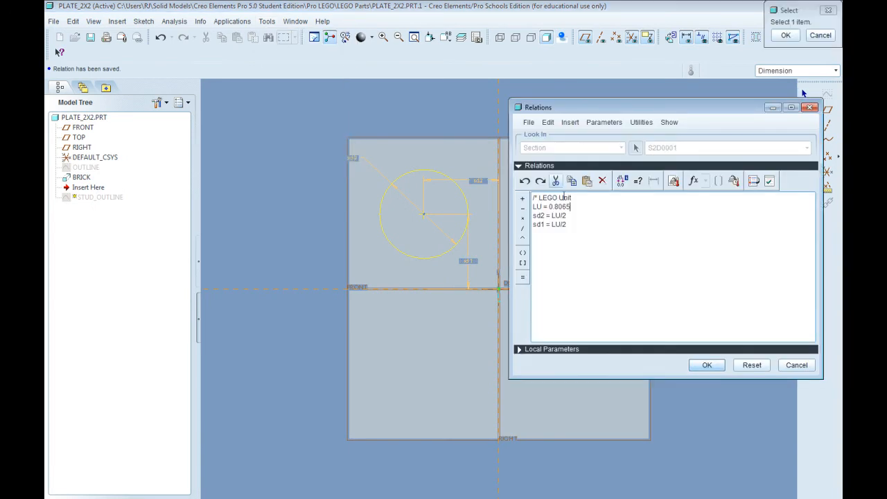
{"action": "left_click", "coordinate": [583, 206]}
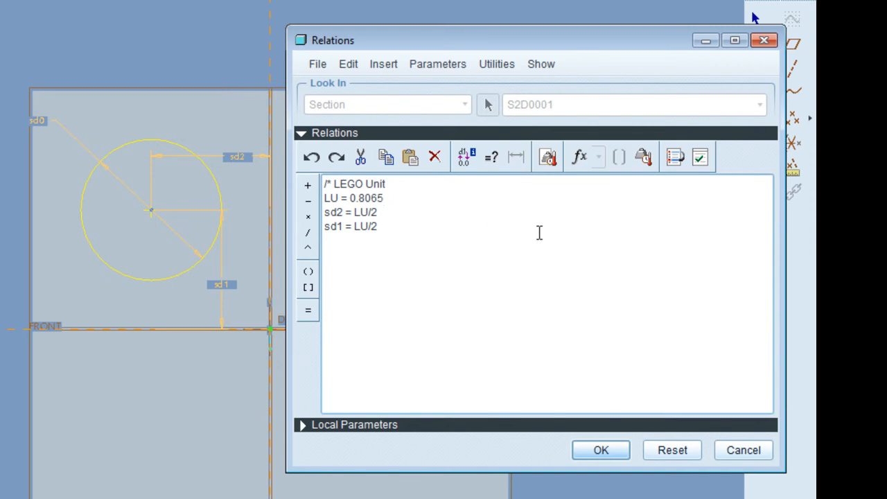
{"action": "left_click", "coordinate": [586, 449]}
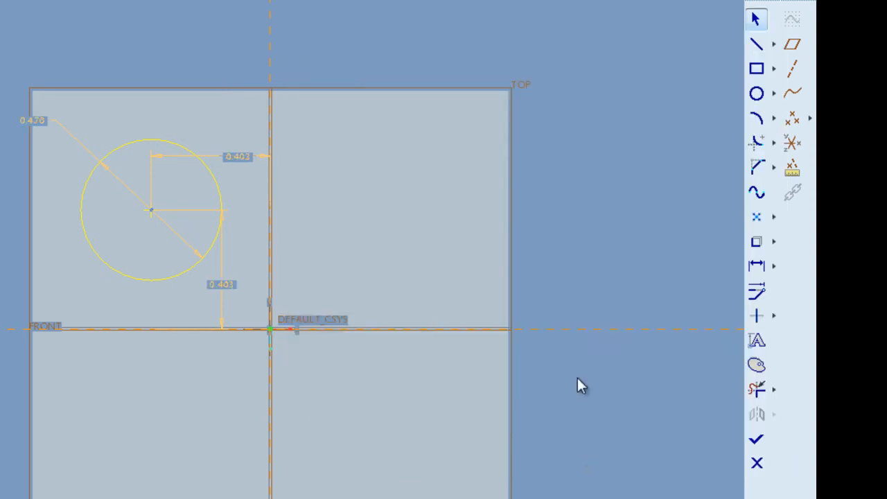
{"action": "left_click", "coordinate": [758, 442]}
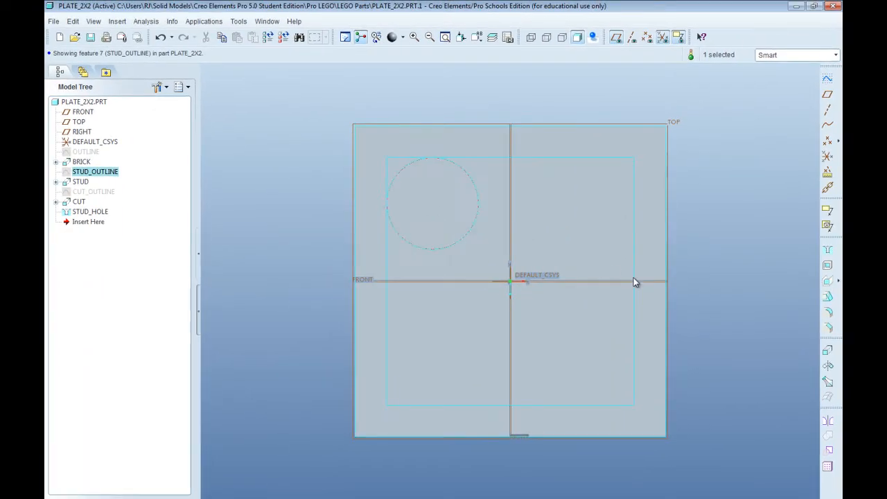
Turn on the display of axes and examine the repositioned stud and its hole from above and below the plate.
{"action": "mouse_move", "coordinate": [701, 287]}
{"action": "middle_mouse_down"}
{"action": "mouse_move", "coordinate": [570, 236]}
{"action": "mouse_move", "coordinate": [446, 323]}
{"action": "middle_mouse_up"}
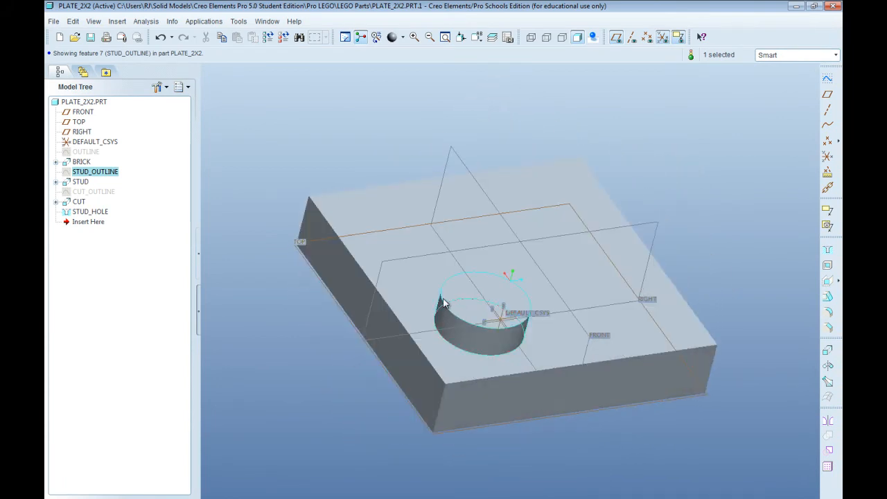
{"action": "middle_click_drag", "start_coordinate": [714, 333], "coordinate": [700, 332]}
{"action": "middle_click_drag", "start_coordinate": [686, 232], "coordinate": [612, 254]}
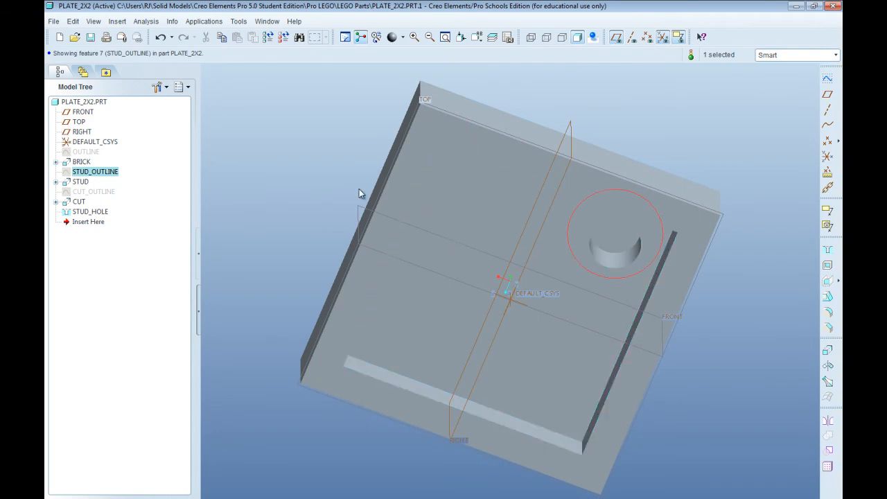
{"action": "middle_click_drag", "start_coordinate": [324, 203], "coordinate": [515, 198]}
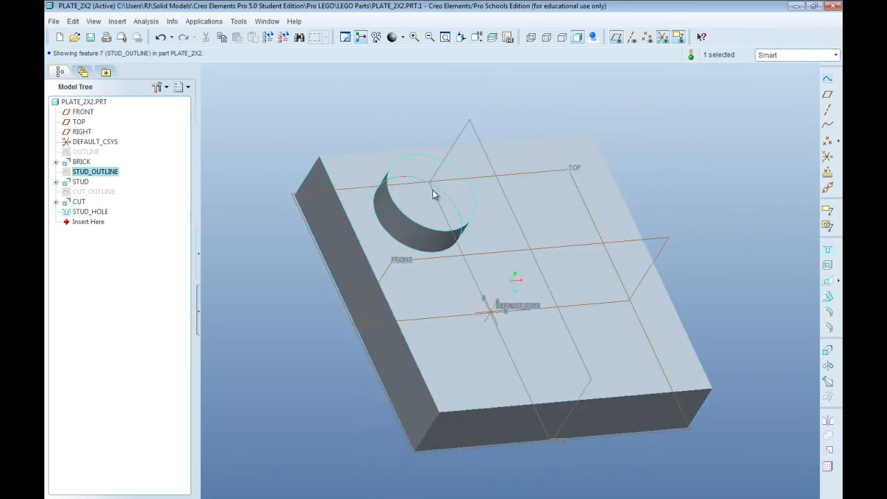
{"action": "left_click", "coordinate": [631, 37]}
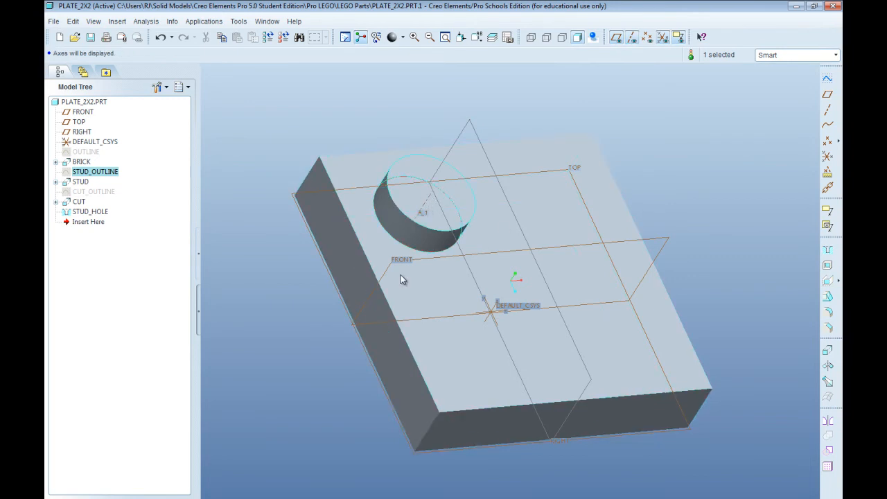
{"action": "middle_click_drag", "start_coordinate": [464, 260], "coordinate": [418, 224]}
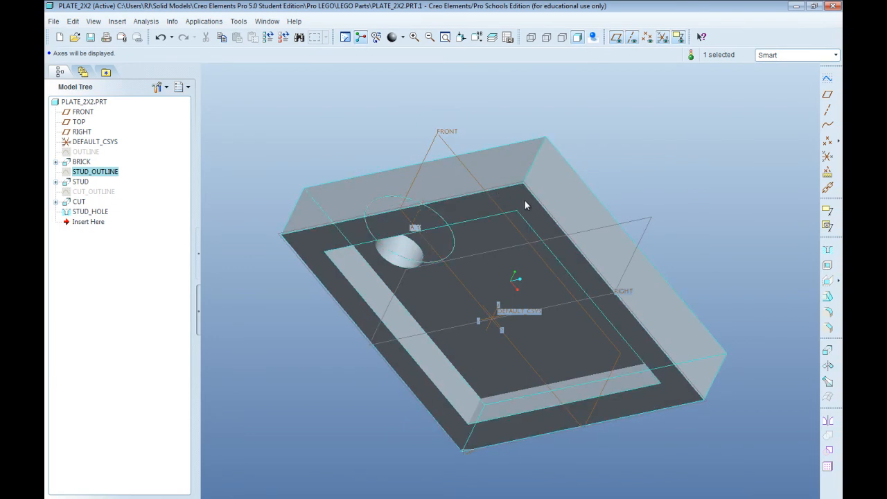
{"action": "mouse_move", "coordinate": [545, 125]}
{"action": "middle_mouse_down"}
{"action": "mouse_move", "coordinate": [497, 165]}
{"action": "mouse_move", "coordinate": [659, 220]}
{"action": "mouse_move", "coordinate": [638, 150]}
{"action": "mouse_move", "coordinate": [654, 165]}
{"action": "mouse_move", "coordinate": [626, 174]}
{"action": "middle_mouse_up"}
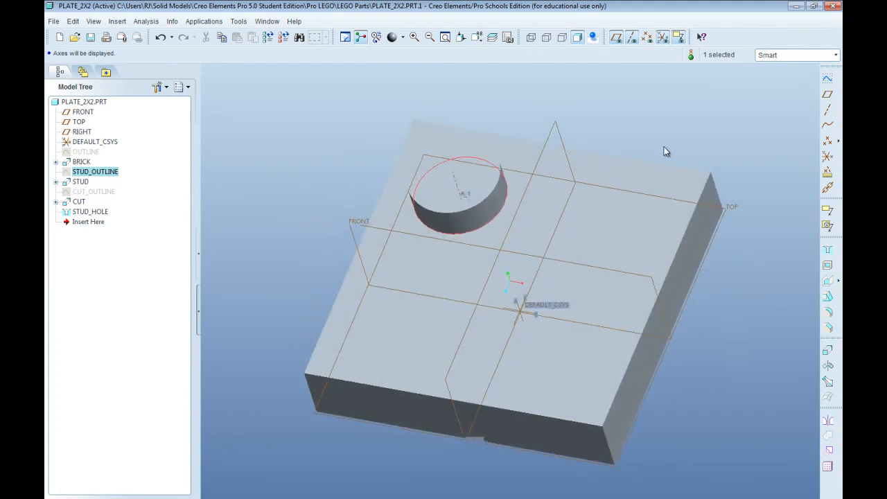
{"action": "middle_click_drag", "start_coordinate": [646, 131], "coordinate": [641, 127]}
{"action": "left_click", "coordinate": [641, 110]}
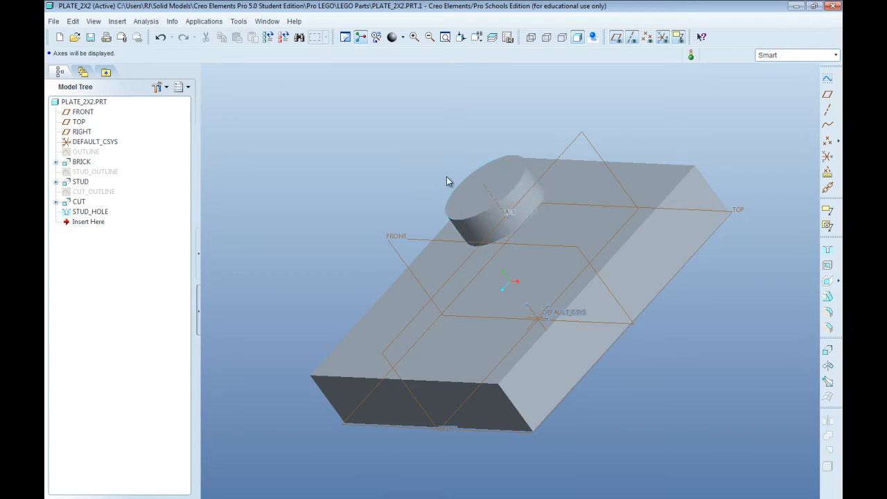
Start a pattern of the STUD feature and set the pattern type to Direction.
{"action": "left_click", "coordinate": [77, 184]}
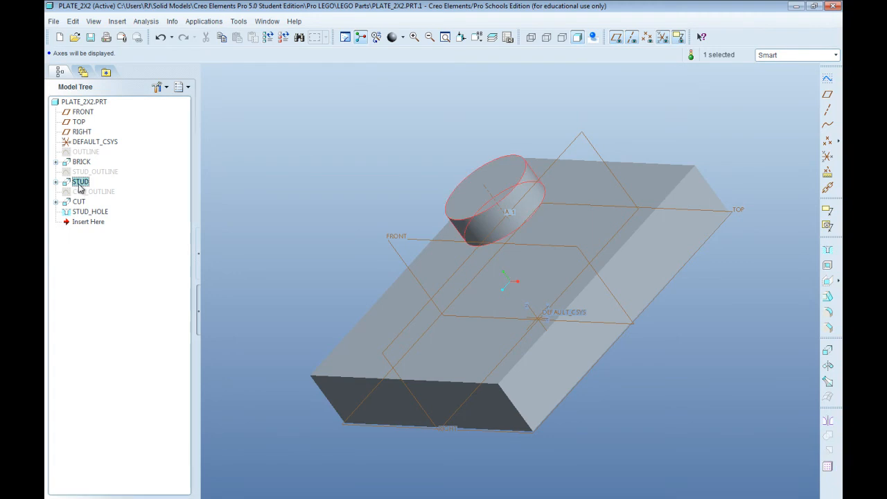
{"action": "right_click", "coordinate": [80, 183]}
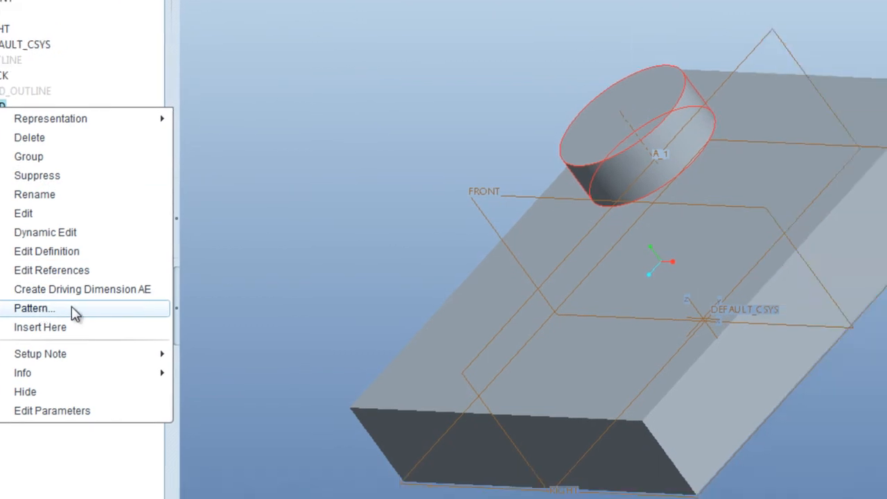
{"action": "left_click", "coordinate": [176, 353]}
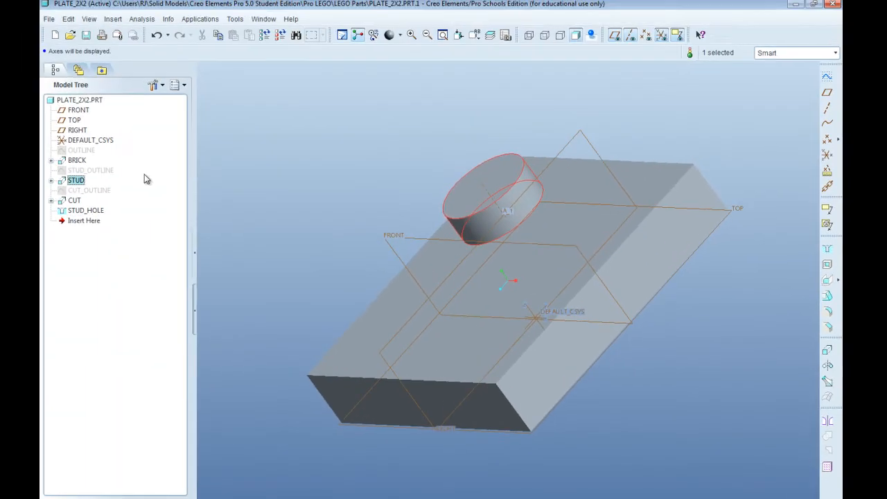
{"action": "left_click", "coordinate": [80, 182]}
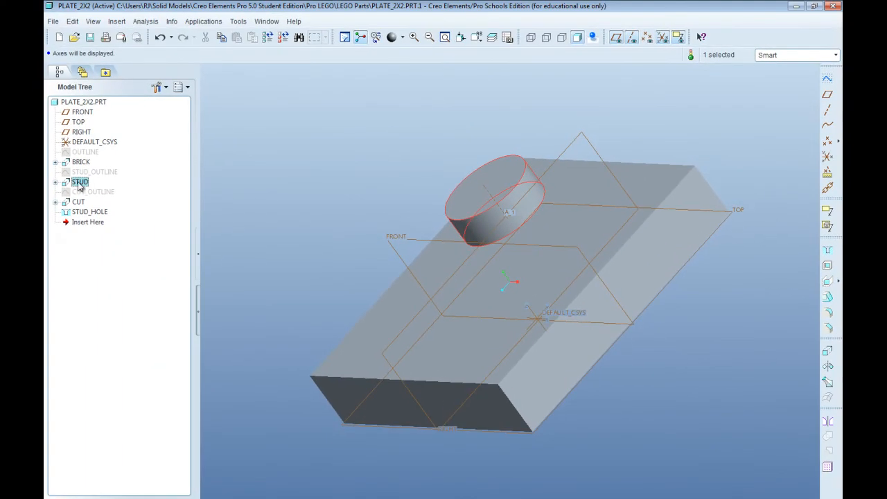
{"action": "right_click", "coordinate": [80, 182]}
{"action": "left_click", "coordinate": [123, 311]}
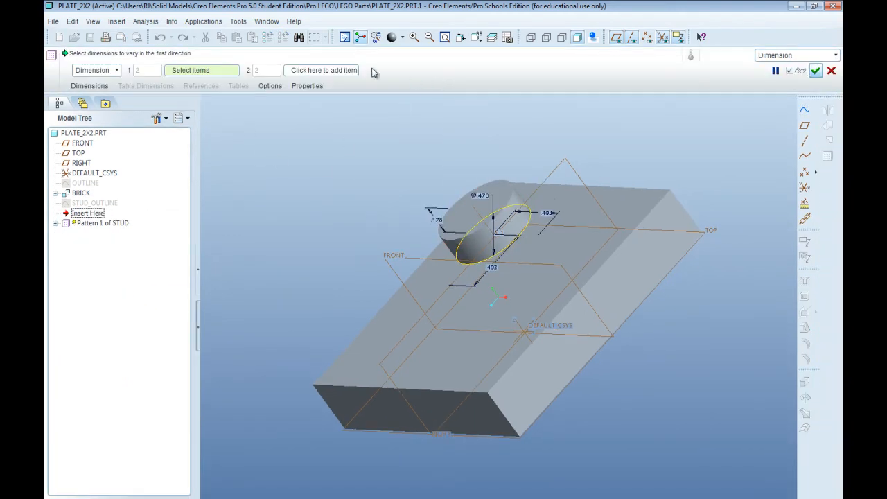
{"action": "left_click", "coordinate": [118, 74]}
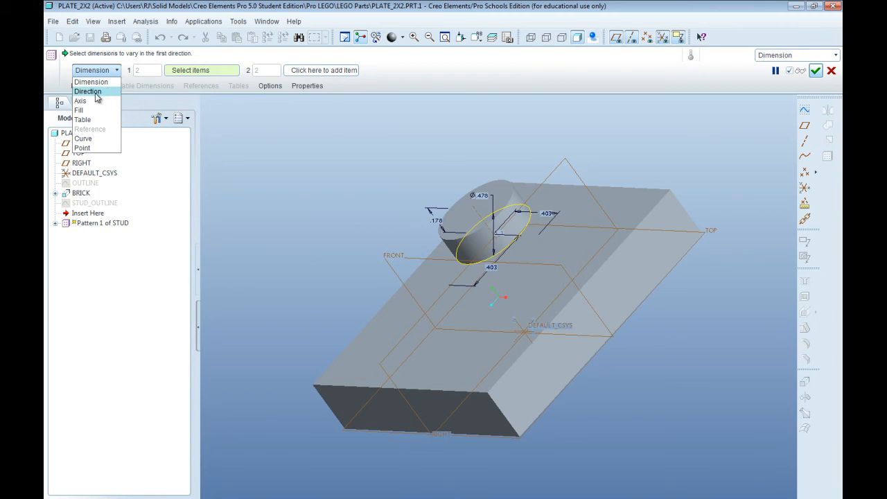
{"action": "left_click", "coordinate": [97, 98]}
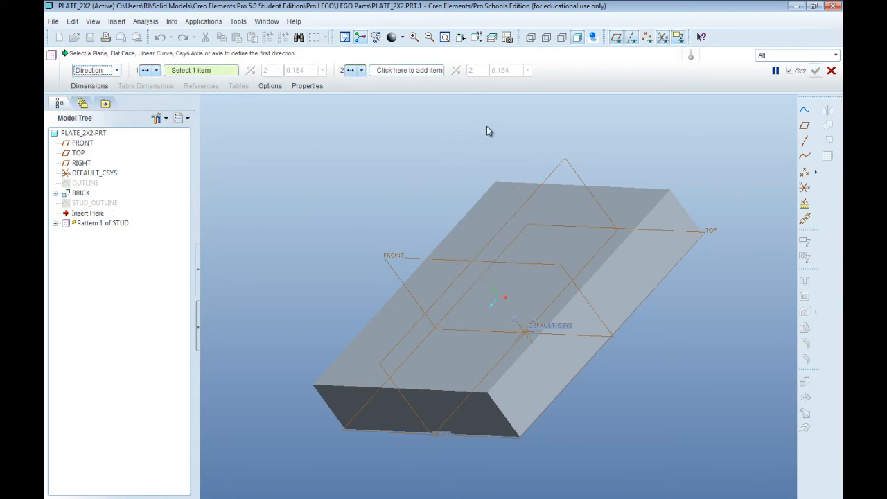
Use the RIGHT plane as the first pattern direction and stretch the spacing to 1.000, keeping both members included.
{"action": "left_click", "coordinate": [570, 165]}
{"action": "middle_click_drag", "start_coordinate": [570, 217], "coordinate": [591, 225]}
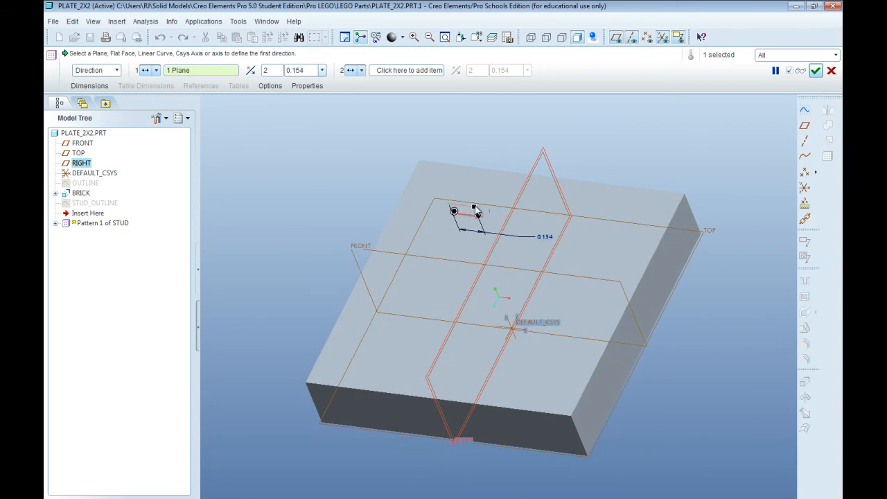
{"action": "left_click_drag", "start_coordinate": [480, 207], "coordinate": [614, 225]}
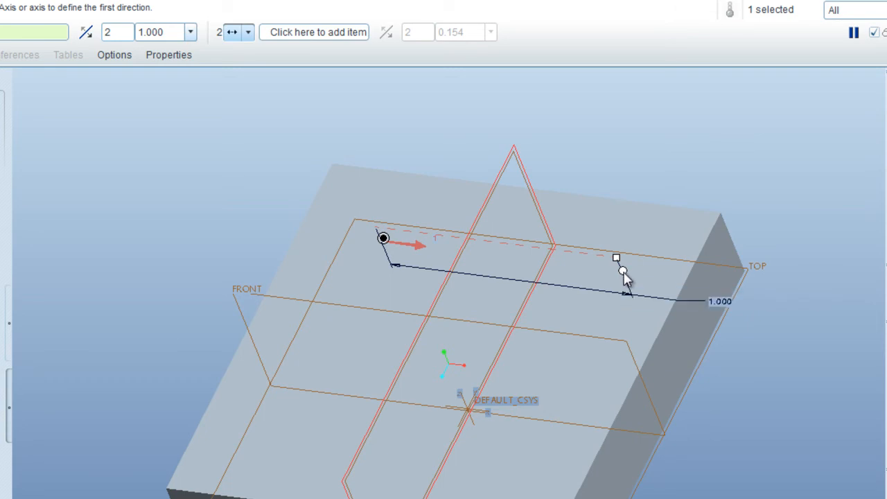
{"action": "left_click", "coordinate": [622, 271]}
Try three members at 0.500 spacing in the first direction, and return the member count to 2.
{"action": "double_click", "coordinate": [109, 32]}
{"action": "type", "text": "3"}
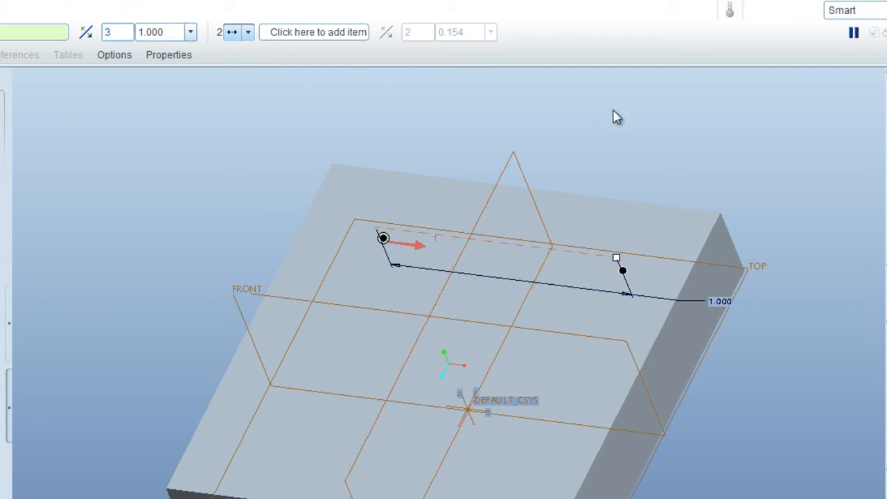
{"action": "scroll", "coordinate": [498, 285], "scroll_direction": "down", "scroll_amount": 2}
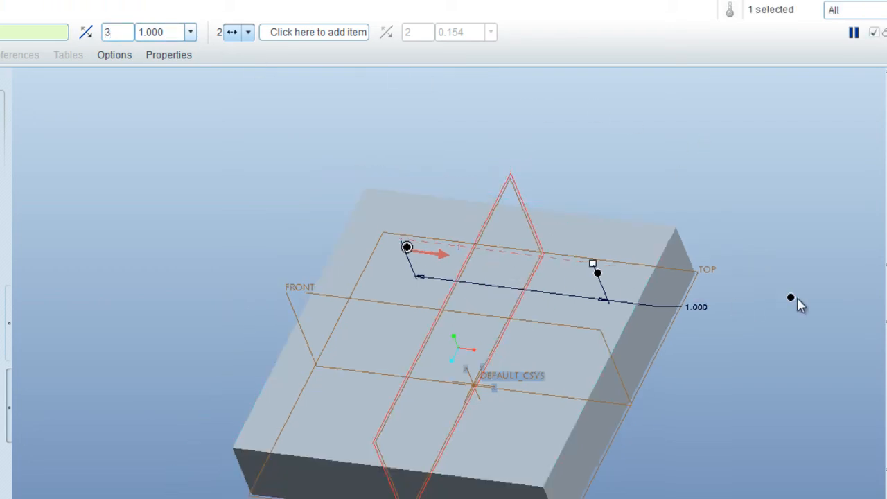
{"action": "left_click_drag", "start_coordinate": [593, 264], "coordinate": [501, 260]}
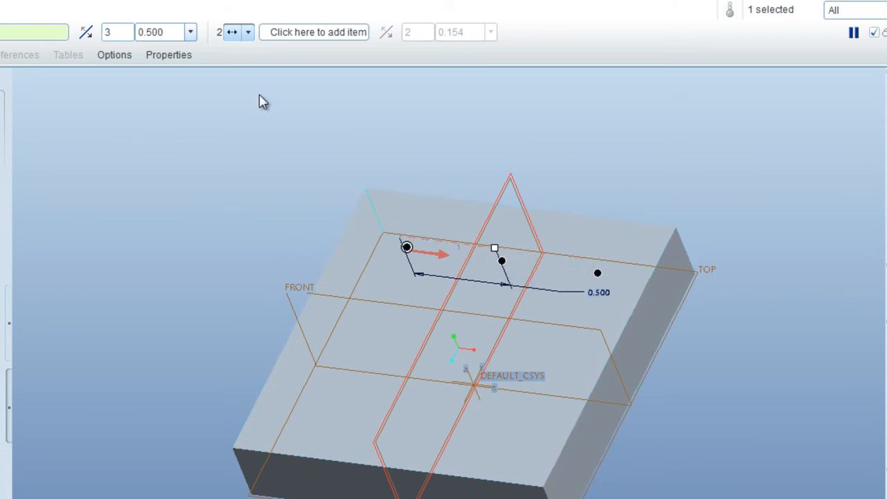
{"action": "double_click", "coordinate": [106, 32]}
{"action": "type", "text": "2"}
{"action": "key", "text": "Return"}
Stretch the first direction's spacing to about 0.875 and choose the FRONT plane as the second pattern direction.
{"action": "left_click_drag", "start_coordinate": [497, 254], "coordinate": [575, 268]}
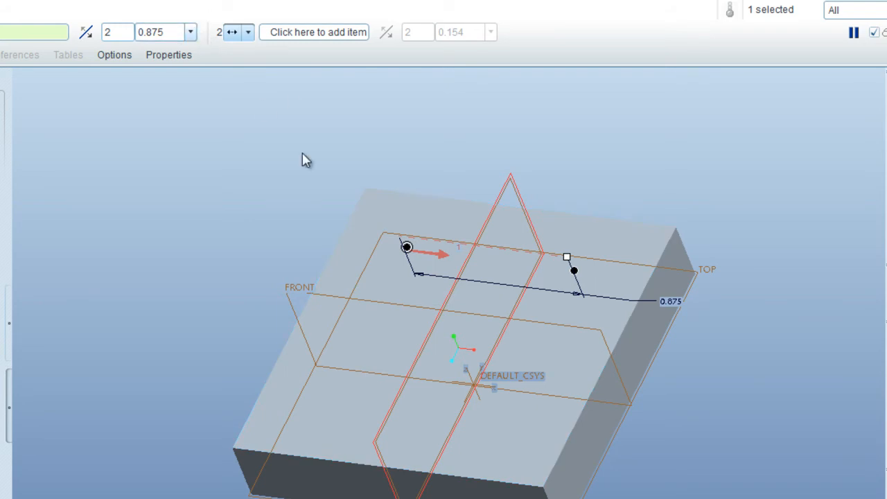
{"action": "left_click", "coordinate": [310, 36]}
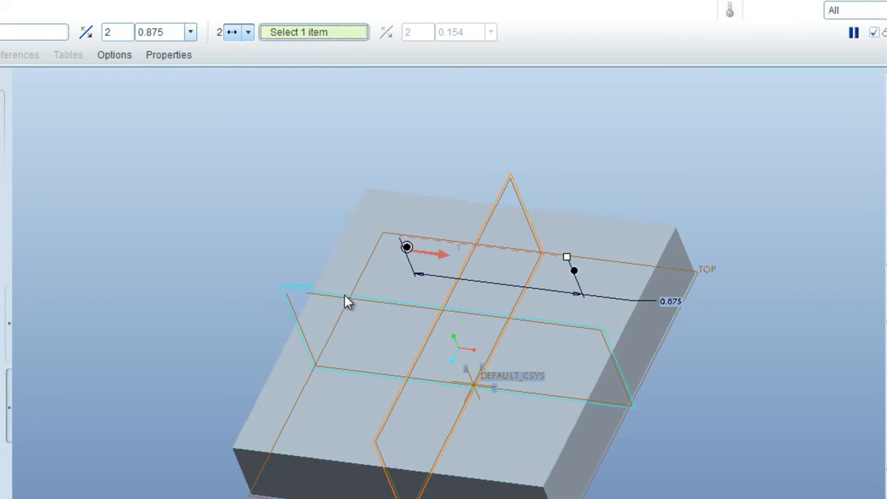
{"action": "left_click", "coordinate": [298, 287]}
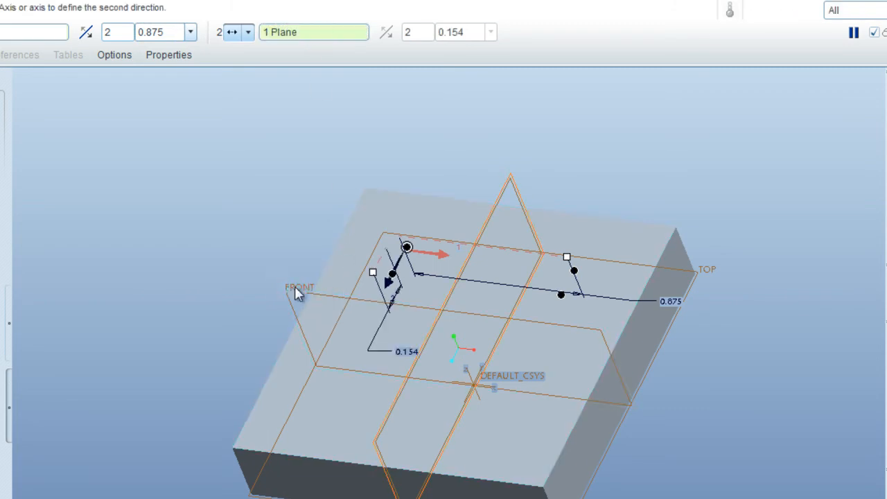
Stretch the stud pattern's second-direction spacing to about 0.625 and set the first-direction spacing to LU.
{"action": "left_click_drag", "start_coordinate": [375, 274], "coordinate": [338, 353]}
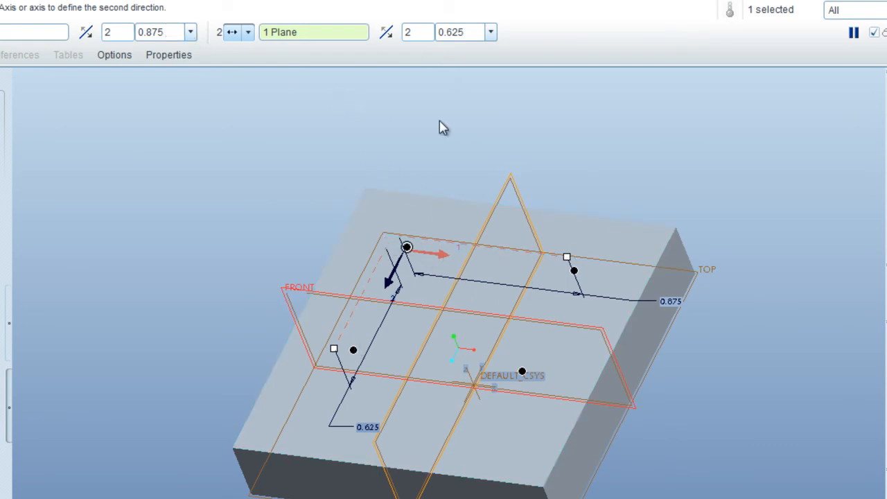
{"action": "mouse_move", "coordinate": [568, 258]}
{"action": "left_mouse_down"}
{"action": "mouse_move", "coordinate": [605, 264]}
{"action": "mouse_move", "coordinate": [570, 269]}
{"action": "left_mouse_up"}
{"action": "double_click", "coordinate": [165, 32]}
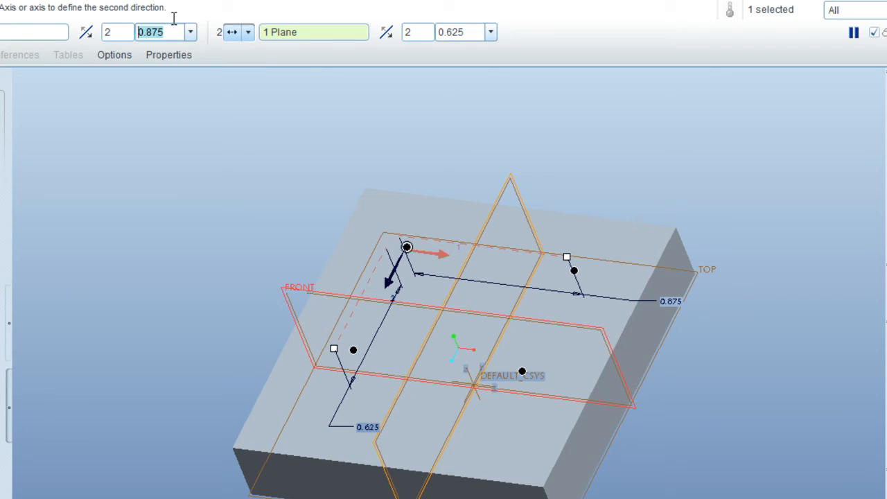
{"action": "type", "text": "LU"}
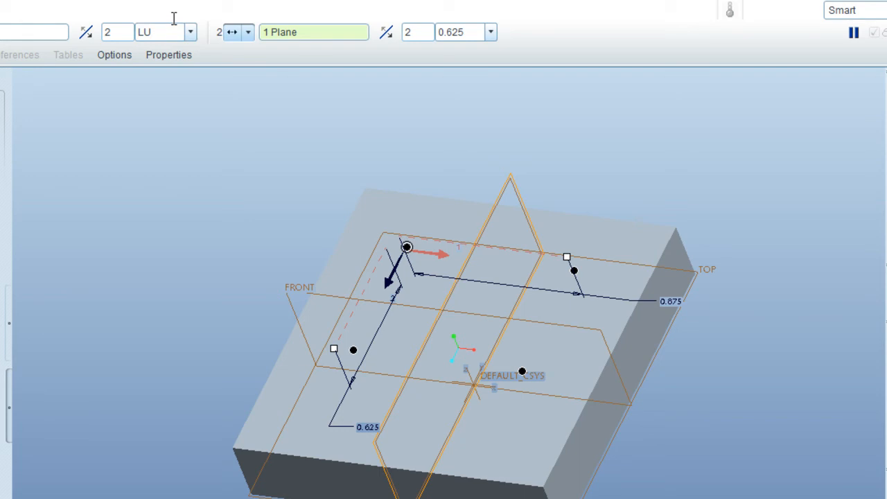
{"action": "key", "text": "Return"}
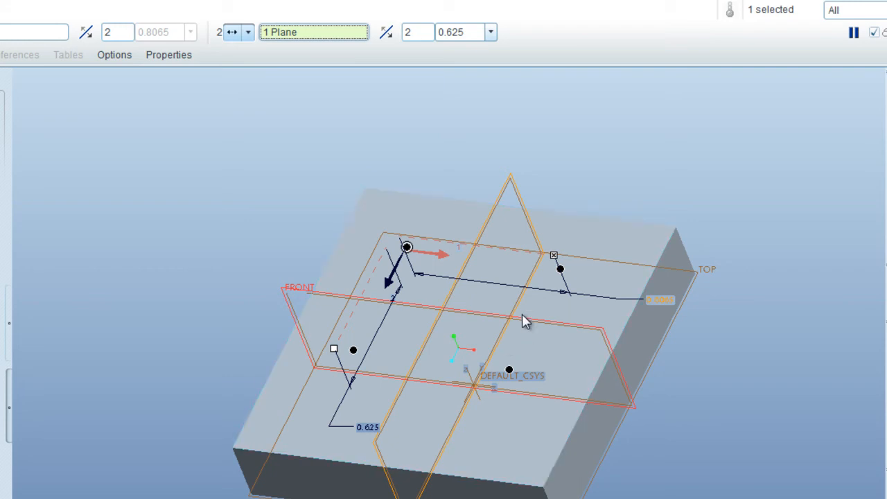
Set the second direction's spacing to LU and complete the stud pattern.
{"action": "mouse_move", "coordinate": [484, 313]}
{"action": "middle_mouse_down"}
{"action": "mouse_move", "coordinate": [485, 291]}
{"action": "mouse_move", "coordinate": [511, 311]}
{"action": "mouse_move", "coordinate": [516, 257]}
{"action": "middle_mouse_up"}
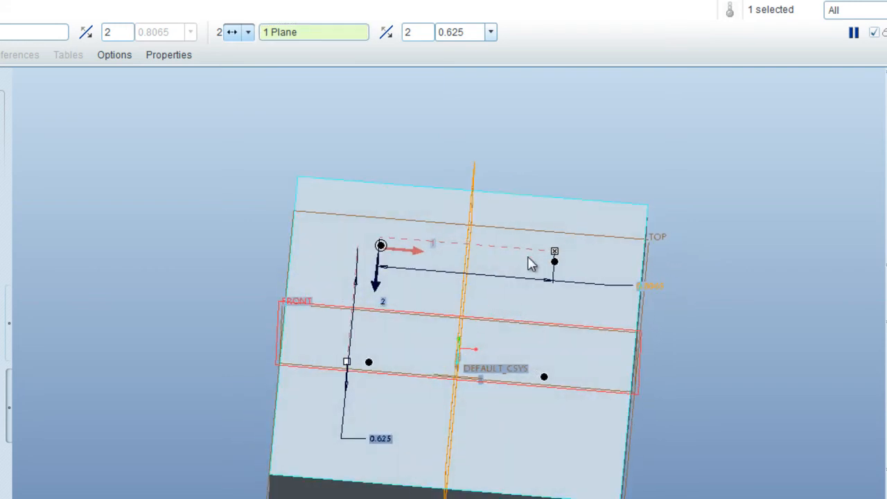
{"action": "middle_click_drag", "start_coordinate": [579, 310], "coordinate": [539, 272]}
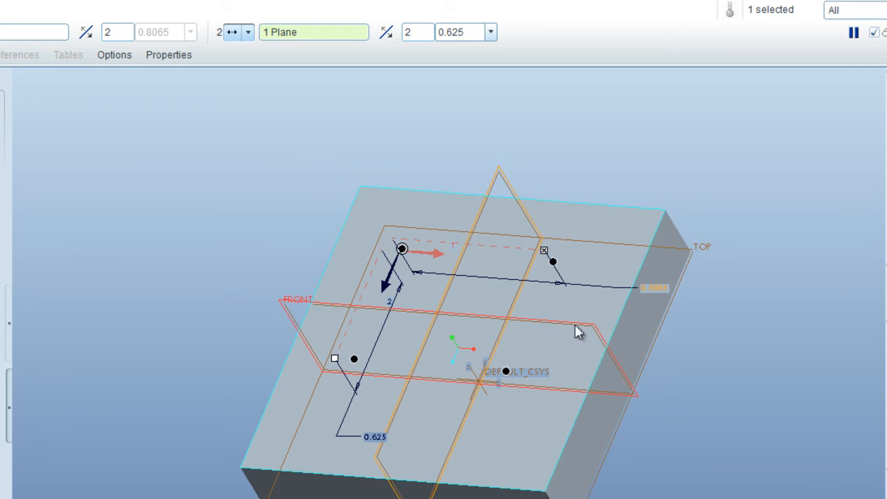
{"action": "middle_click_drag", "start_coordinate": [492, 287], "coordinate": [479, 236]}
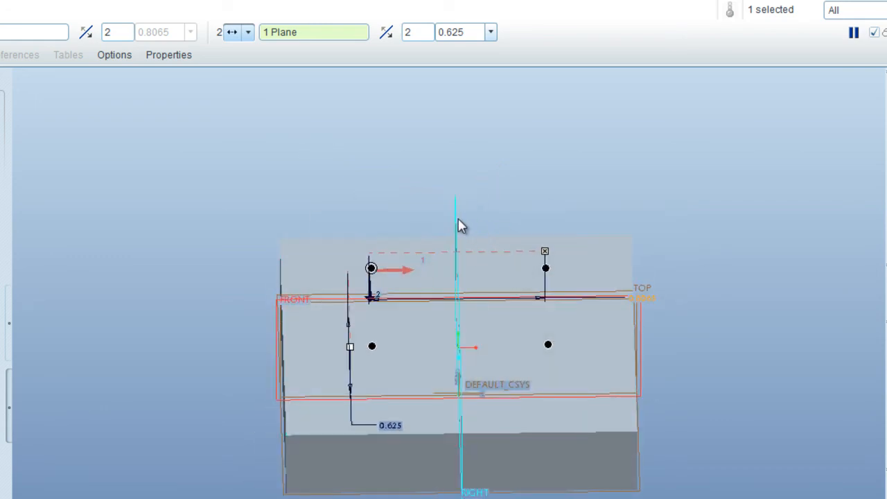
{"action": "middle_click_drag", "start_coordinate": [488, 204], "coordinate": [408, 228]}
{"action": "double_click", "coordinate": [461, 33]}
{"action": "type", "text": "LU"}
{"action": "key", "text": "Return"}
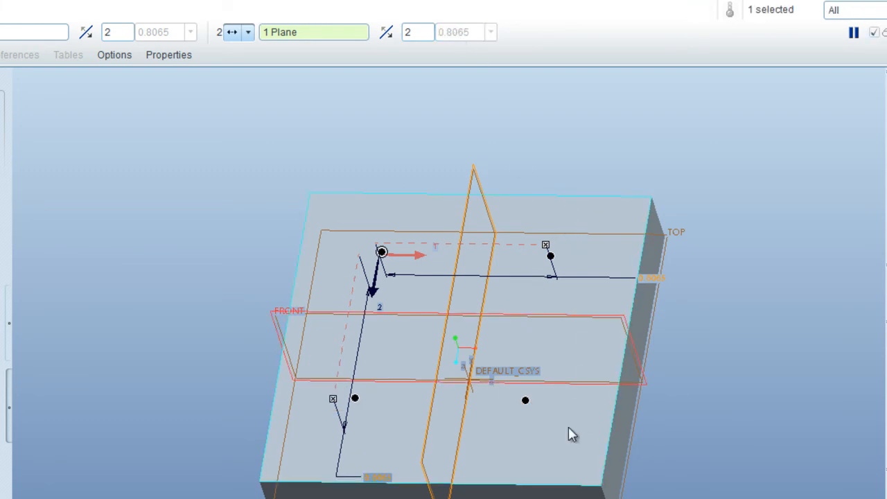
{"action": "mouse_move", "coordinate": [554, 460]}
{"action": "middle_mouse_down"}
{"action": "mouse_move", "coordinate": [568, 425]}
{"action": "mouse_move", "coordinate": [505, 422]}
{"action": "mouse_move", "coordinate": [560, 445]}
{"action": "middle_mouse_up"}
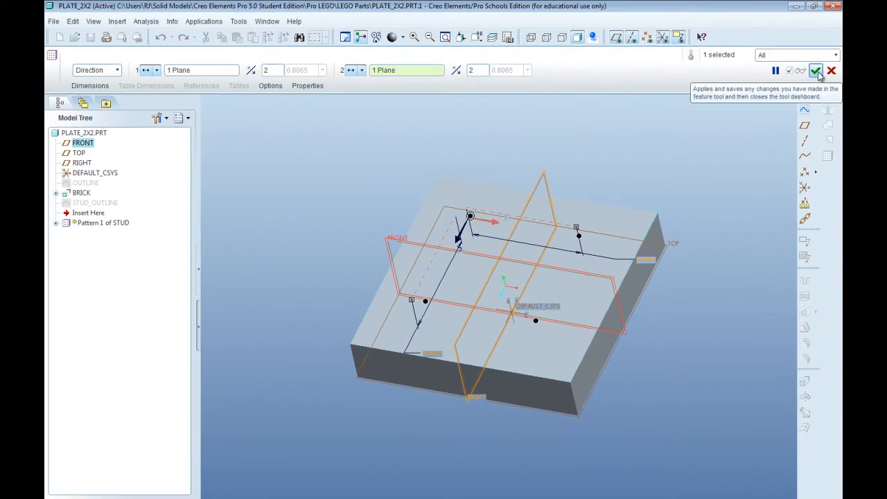
{"action": "left_click", "coordinate": [816, 72]}
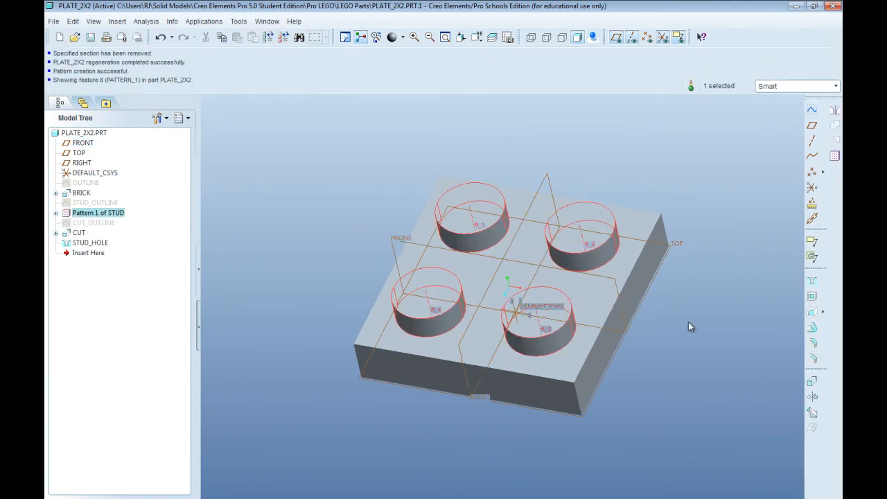
Start a Reference pattern of the STUD_HOLE feature on the underside of the plate.
{"action": "middle_click_drag", "start_coordinate": [682, 328], "coordinate": [596, 197]}
{"action": "left_click", "coordinate": [732, 217]}
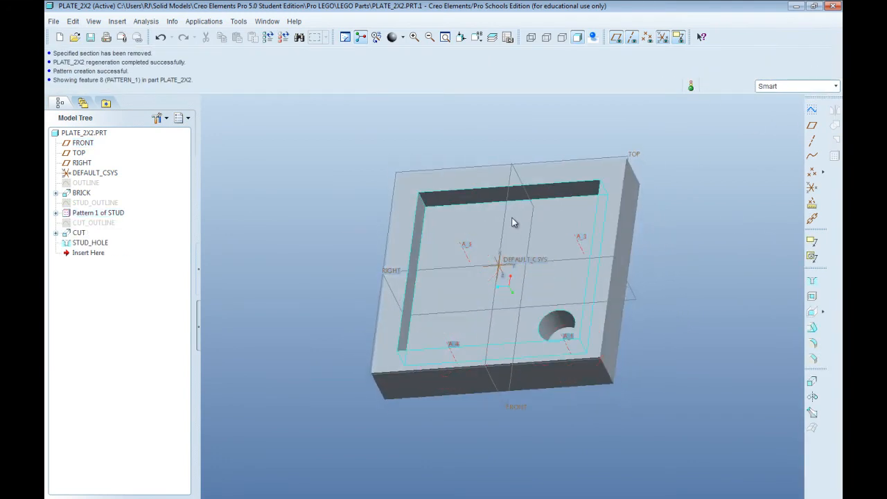
{"action": "scroll", "coordinate": [545, 320], "scroll_direction": "down", "scroll_amount": 2}
{"action": "left_click", "coordinate": [562, 345]}
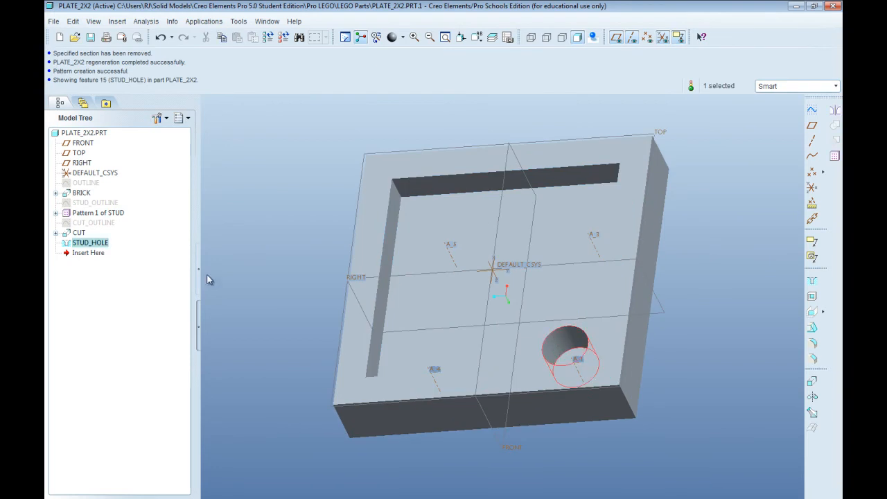
{"action": "right_click", "coordinate": [87, 246]}
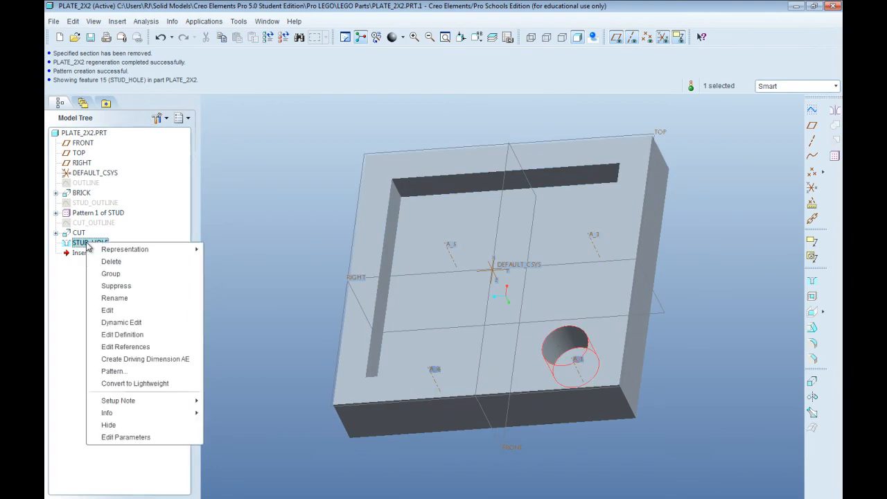
{"action": "left_click", "coordinate": [125, 378]}
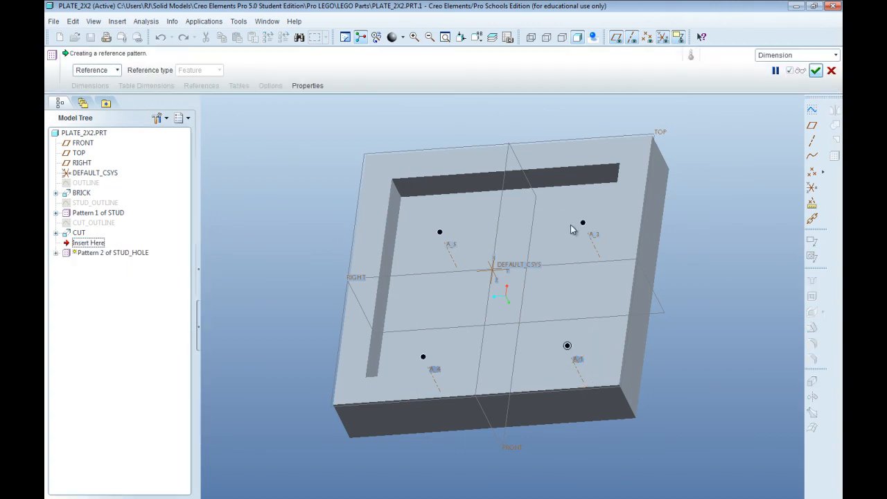
{"action": "middle_click_drag", "start_coordinate": [561, 234], "coordinate": [550, 243]}
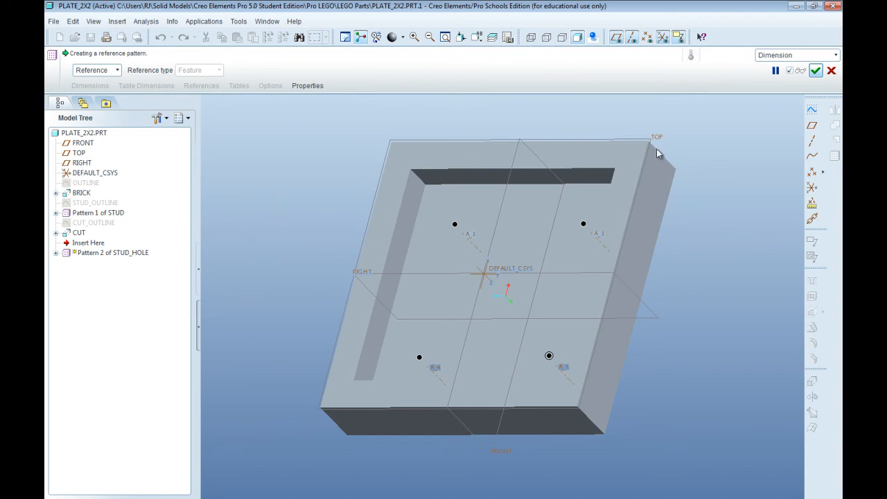
Try a Direction pattern of the hole using the FRONT plane with about 0.625 spacing, and return the pattern type to Reference.
{"action": "left_click", "coordinate": [118, 71]}
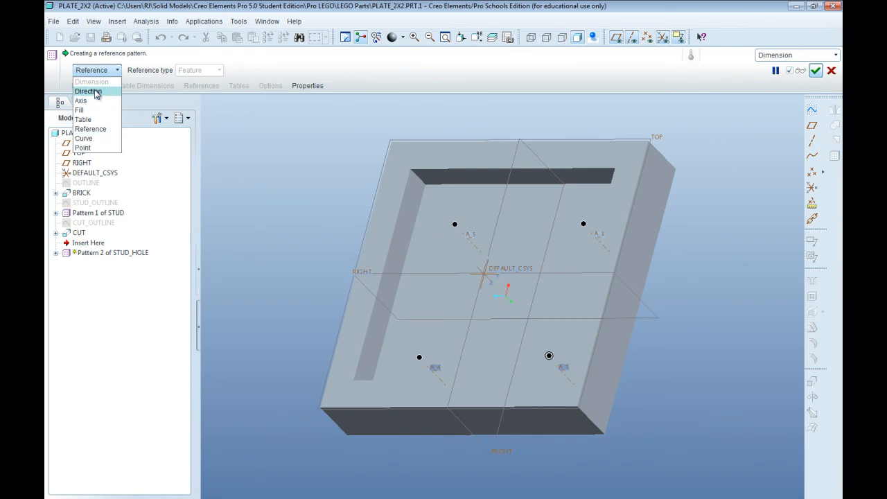
{"action": "left_click", "coordinate": [96, 92]}
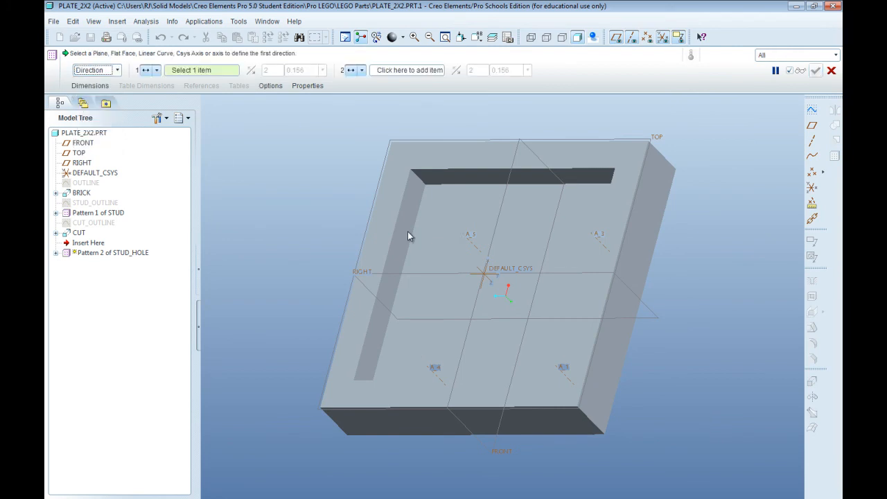
{"action": "left_click", "coordinate": [502, 229]}
{"action": "left_click_drag", "start_coordinate": [479, 349], "coordinate": [451, 344]}
{"action": "left_click", "coordinate": [118, 71]}
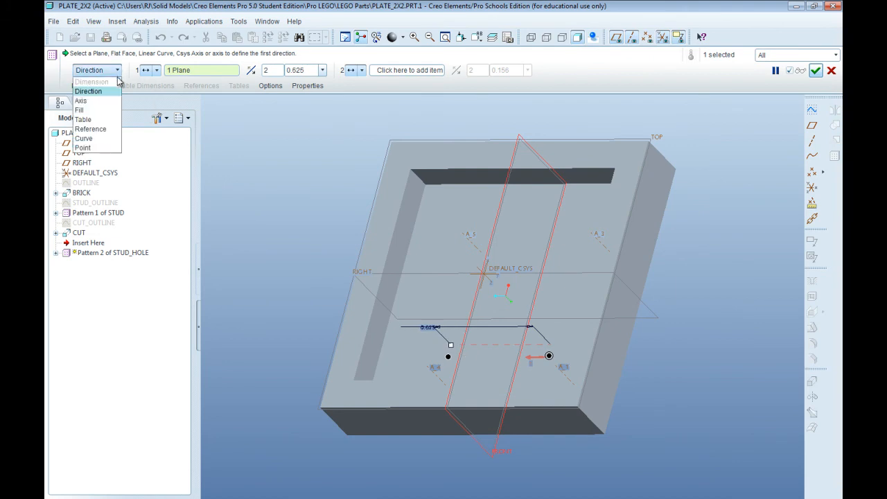
{"action": "left_click", "coordinate": [104, 129]}
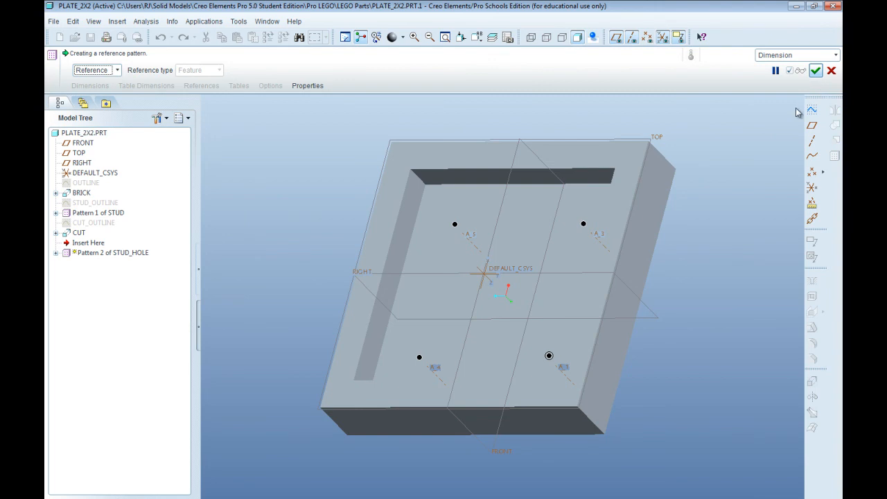
Complete the reference pattern of the stud hole.
{"action": "left_click", "coordinate": [816, 70]}
{"action": "mouse_move", "coordinate": [487, 254]}
{"action": "middle_mouse_down"}
{"action": "mouse_move", "coordinate": [445, 224]}
{"action": "mouse_move", "coordinate": [465, 256]}
{"action": "mouse_move", "coordinate": [461, 315]}
{"action": "mouse_move", "coordinate": [468, 302]}
{"action": "middle_mouse_up"}
{"action": "mouse_move", "coordinate": [546, 167]}
{"action": "middle_mouse_down"}
{"action": "mouse_move", "coordinate": [471, 266]}
{"action": "mouse_move", "coordinate": [448, 205]}
{"action": "middle_mouse_up"}
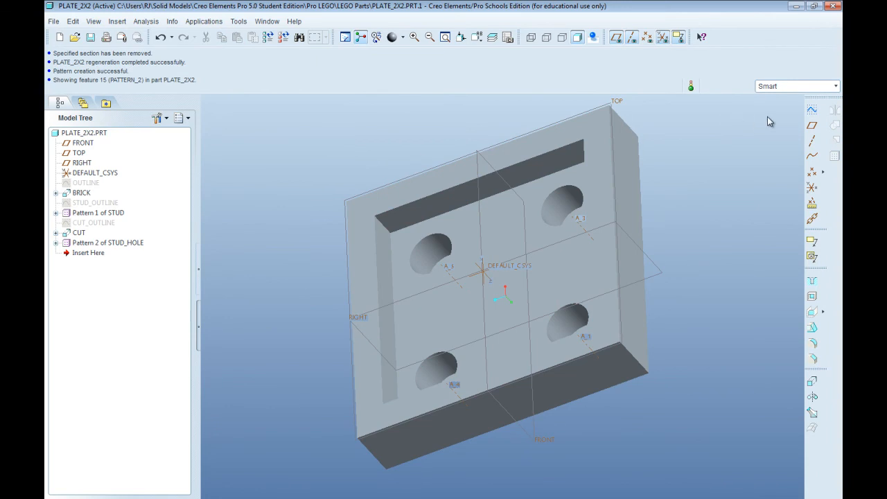
Start a sketch on the recessed inner face of the plate's underside, with the FRONT plane as the Left orientation reference.
{"action": "left_click", "coordinate": [813, 111]}
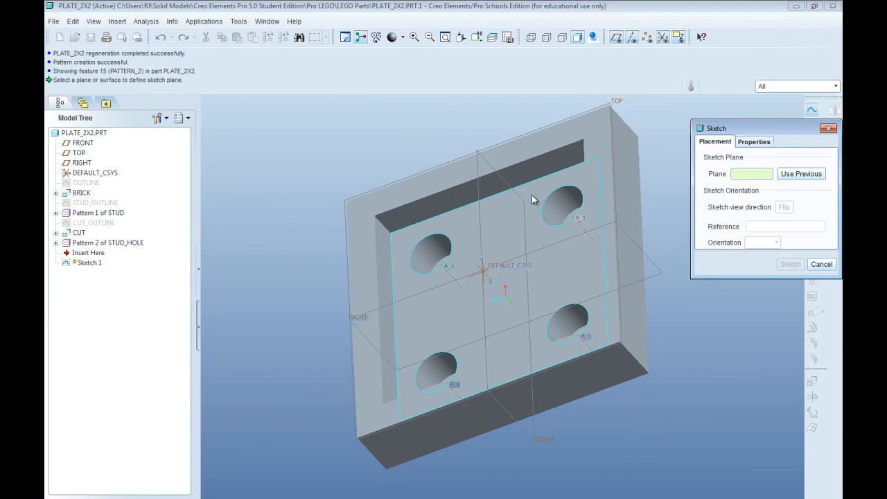
{"action": "left_click", "coordinate": [535, 234]}
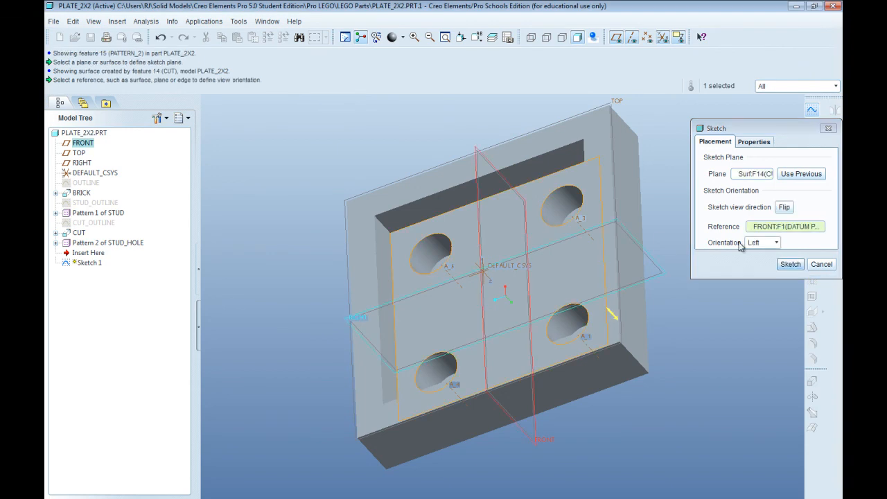
{"action": "left_click", "coordinate": [789, 264]}
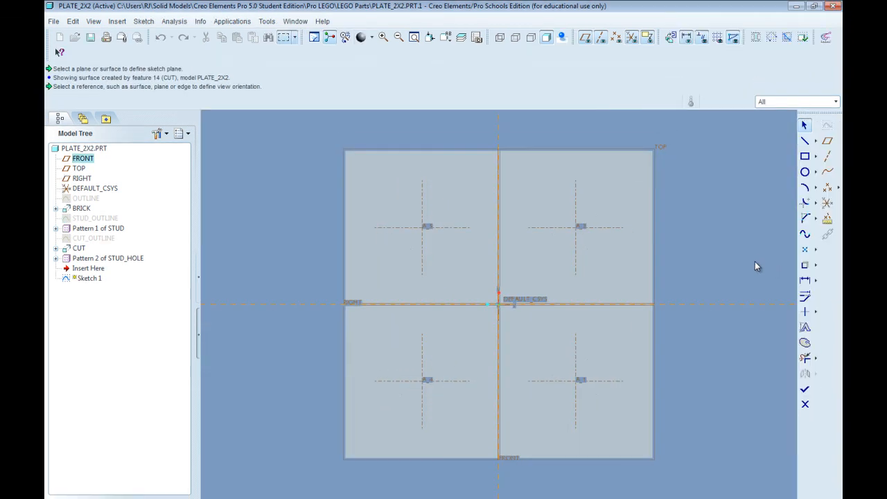
Sketch a circle with its center slightly off the middle of the plate.
{"action": "left_click", "coordinate": [805, 173]}
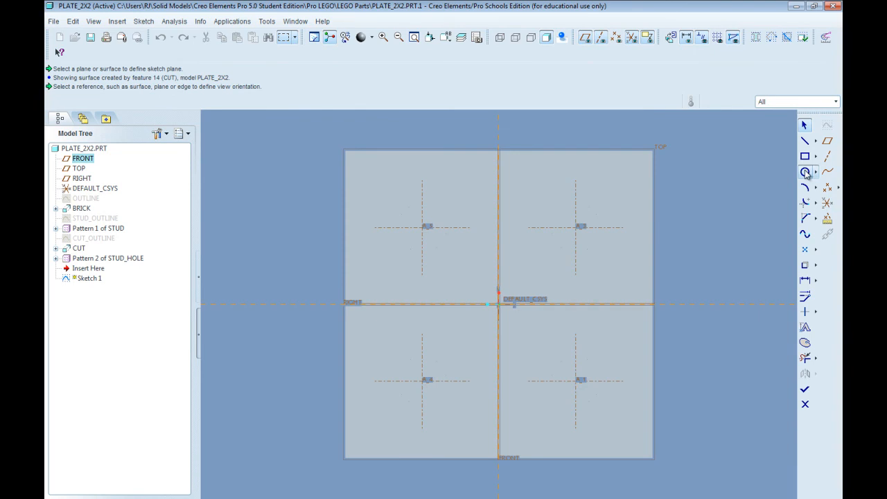
{"action": "left_click", "coordinate": [480, 289]}
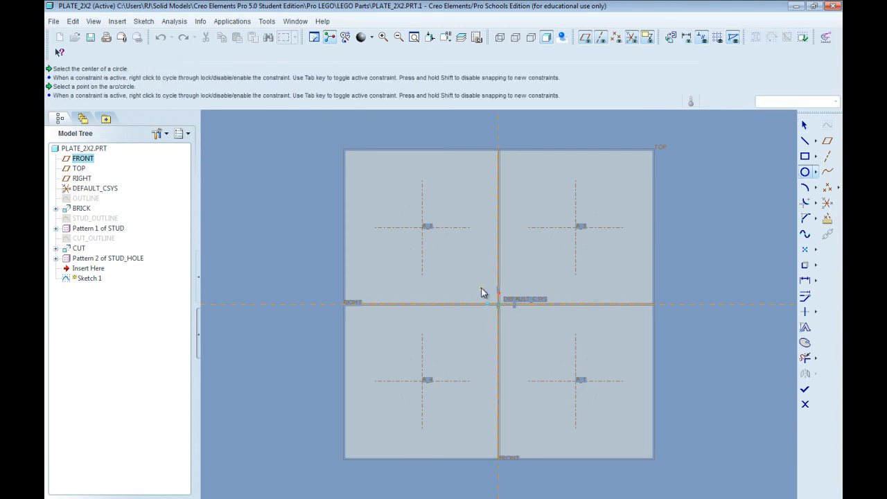
{"action": "left_click", "coordinate": [533, 243]}
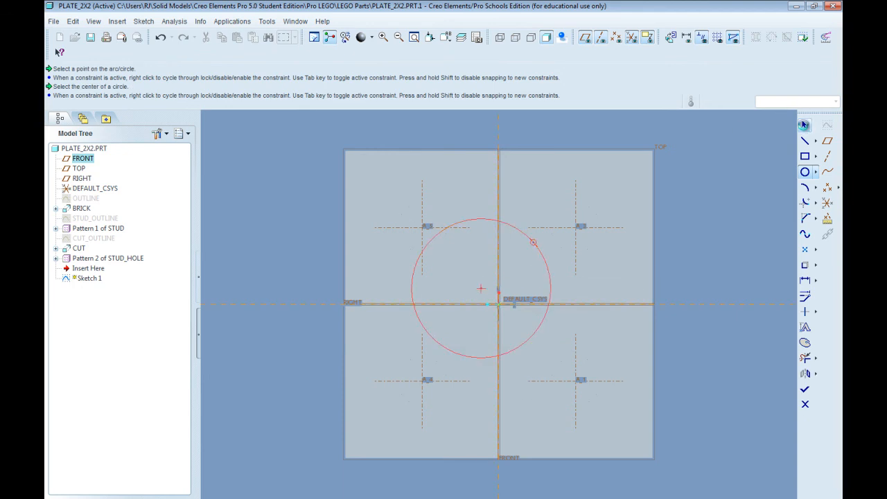
{"action": "left_click", "coordinate": [806, 126]}
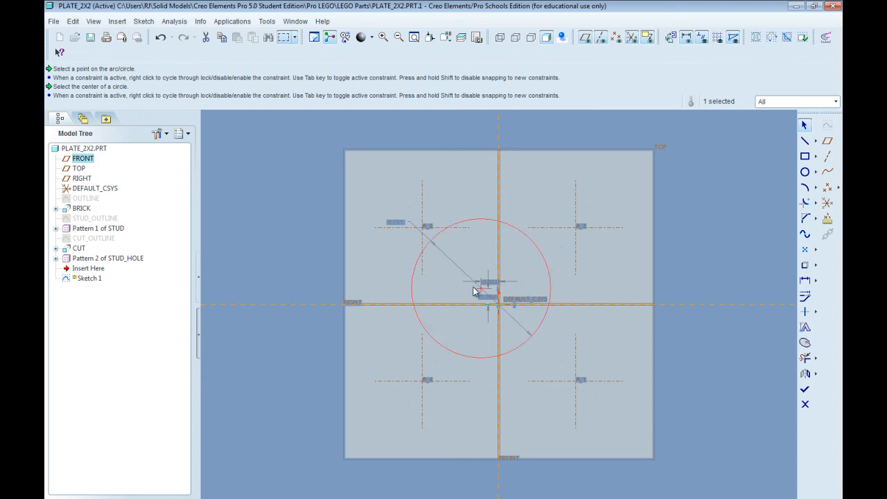
Dimension the circle's center from the plate's outer side face parallel to the RIGHT plane and set the distance to LU.
{"action": "middle_click_drag", "start_coordinate": [574, 348], "coordinate": [555, 333]}
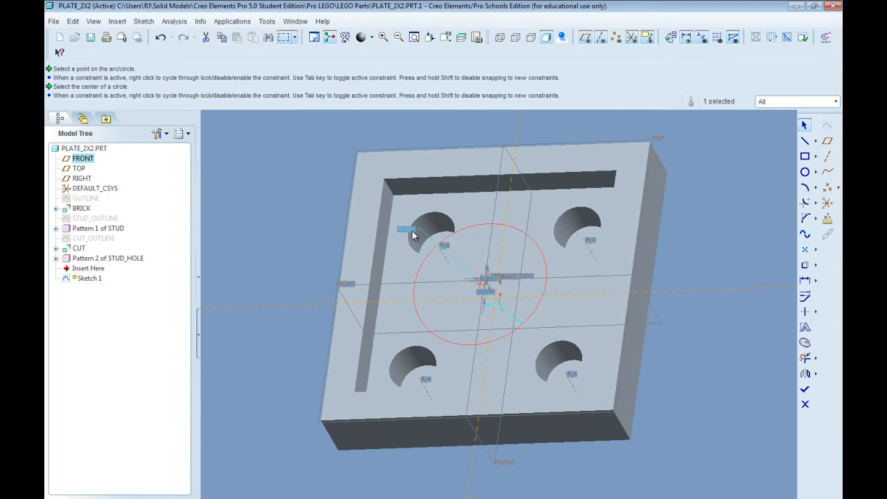
{"action": "left_click", "coordinate": [806, 282]}
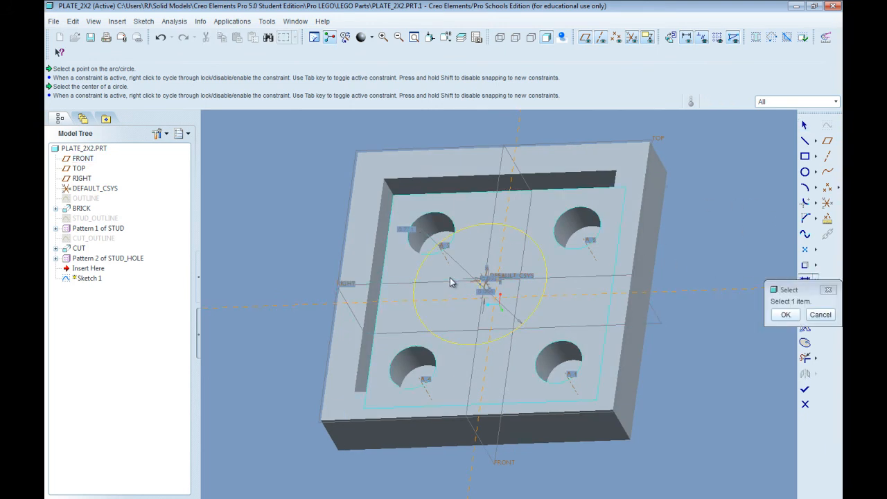
{"action": "mouse_move", "coordinate": [518, 158]}
{"action": "middle_mouse_down"}
{"action": "mouse_move", "coordinate": [507, 175]}
{"action": "mouse_move", "coordinate": [494, 149]}
{"action": "mouse_move", "coordinate": [487, 157]}
{"action": "middle_mouse_up"}
{"action": "left_click", "coordinate": [486, 154]}
{"action": "middle_click", "coordinate": [479, 206]}
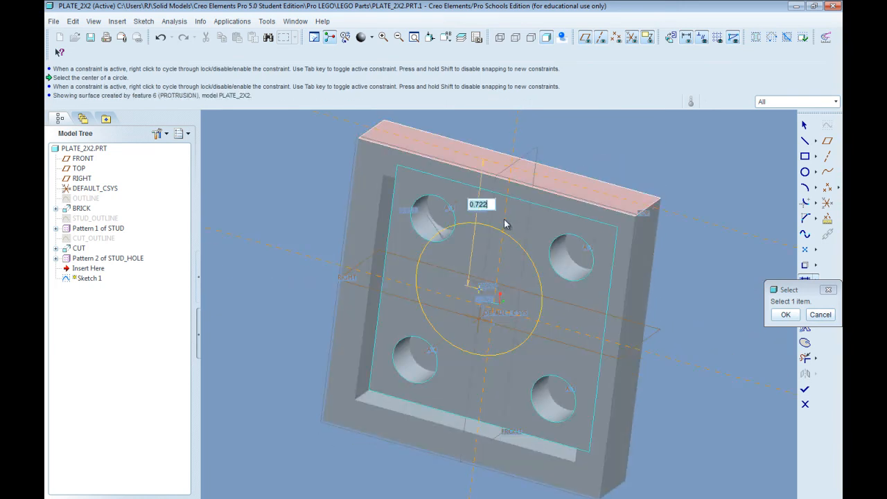
{"action": "type", "text": "LU"}
{"action": "key", "text": "Return"}
{"action": "middle_click_drag", "start_coordinate": [651, 232], "coordinate": [483, 303]}
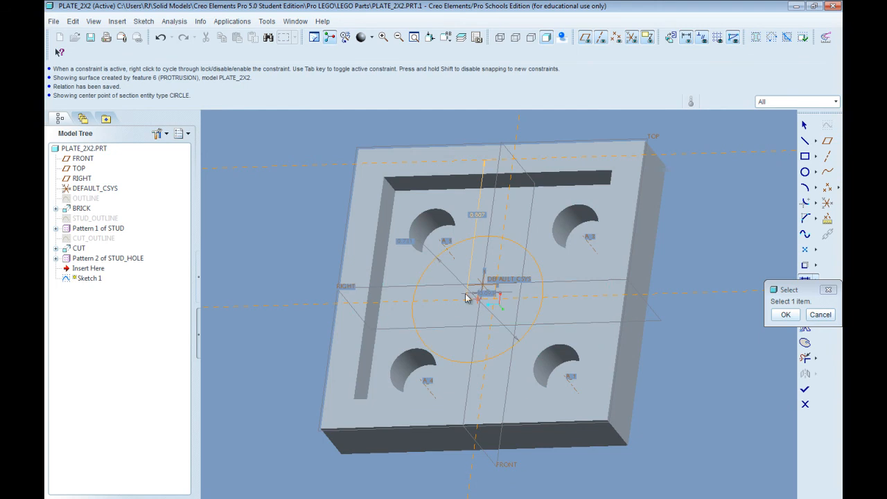
Dimension the circle's center from the perpendicular outer side face and set that distance to LU as well.
{"action": "mouse_move", "coordinate": [478, 284]}
{"action": "middle_mouse_down"}
{"action": "mouse_move", "coordinate": [495, 300]}
{"action": "mouse_move", "coordinate": [476, 293]}
{"action": "middle_mouse_up"}
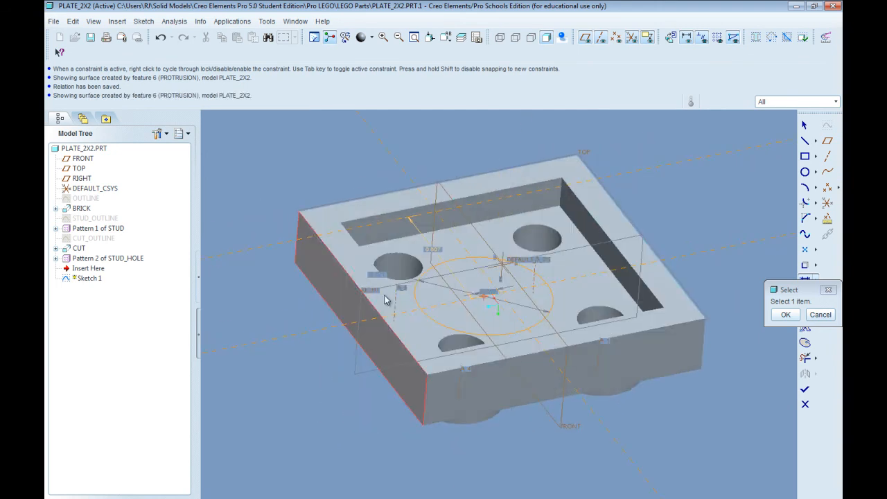
{"action": "double_click", "coordinate": [459, 320]}
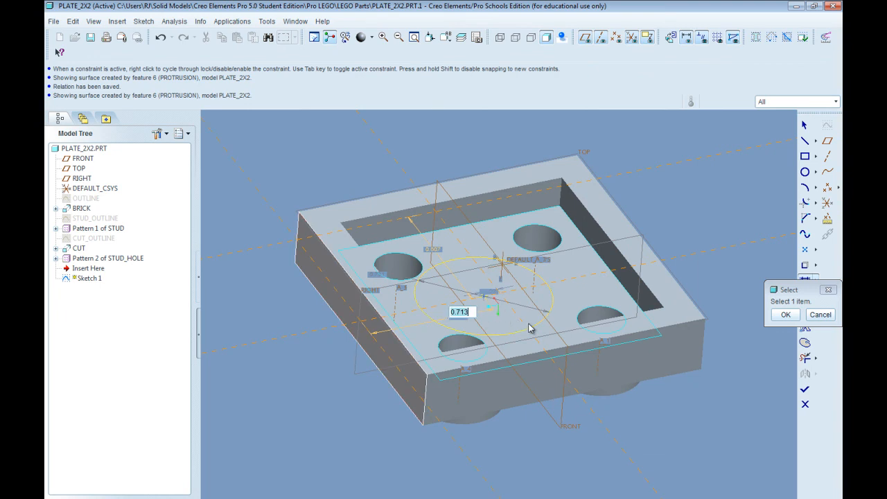
{"action": "key", "text": "Return"}
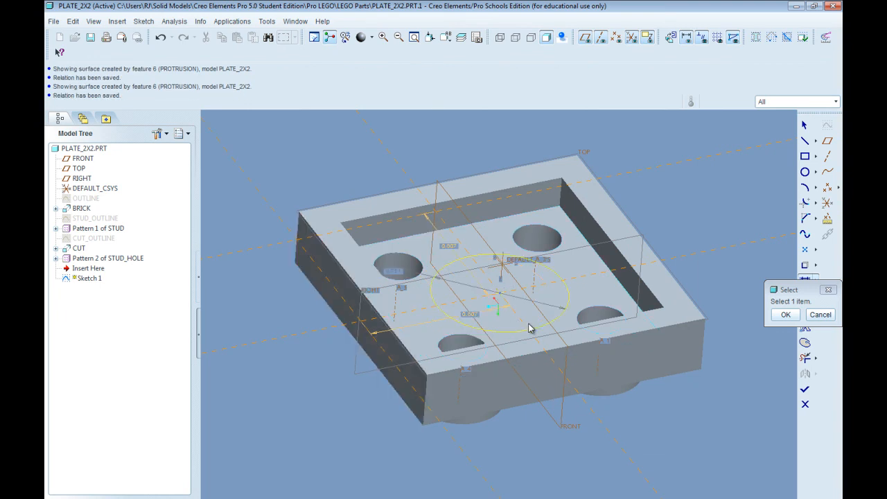
{"action": "mouse_move", "coordinate": [605, 224]}
{"action": "middle_mouse_down"}
{"action": "mouse_move", "coordinate": [583, 240]}
{"action": "mouse_move", "coordinate": [577, 271]}
{"action": "mouse_move", "coordinate": [590, 275]}
{"action": "mouse_move", "coordinate": [574, 274]}
{"action": "middle_mouse_up"}
{"action": "scroll", "coordinate": [569, 276], "scroll_direction": "down", "scroll_amount": 2}
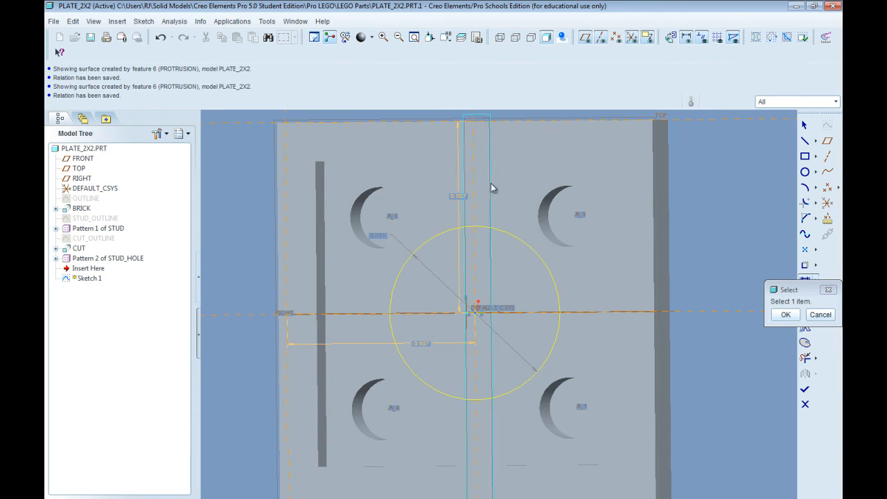
Constrain the circle tangent to the outer cylindrical surface of a neighbouring stud and finish the sketch.
{"action": "left_click", "coordinate": [804, 124]}
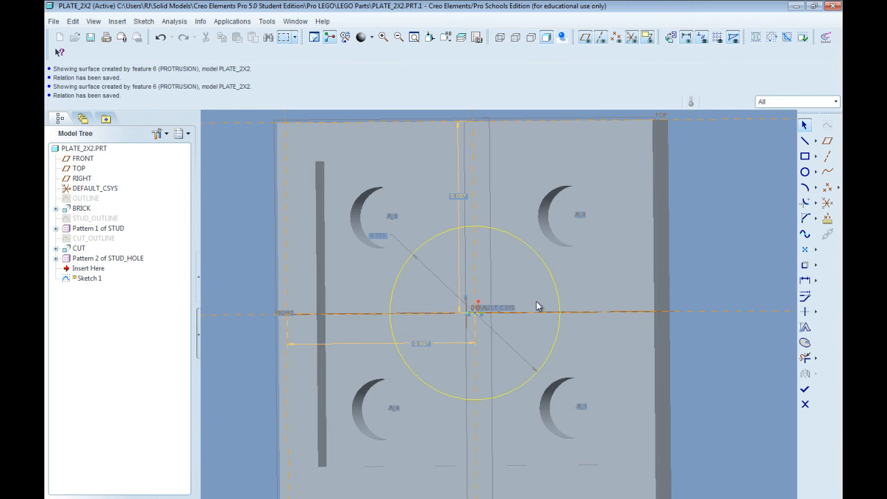
{"action": "key", "text": "ctrl+d"}
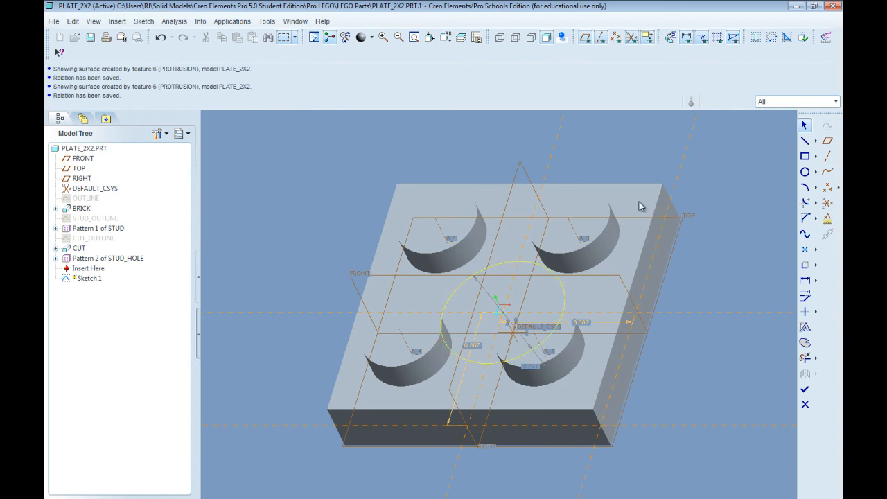
{"action": "middle_click_drag", "start_coordinate": [481, 254], "coordinate": [525, 297]}
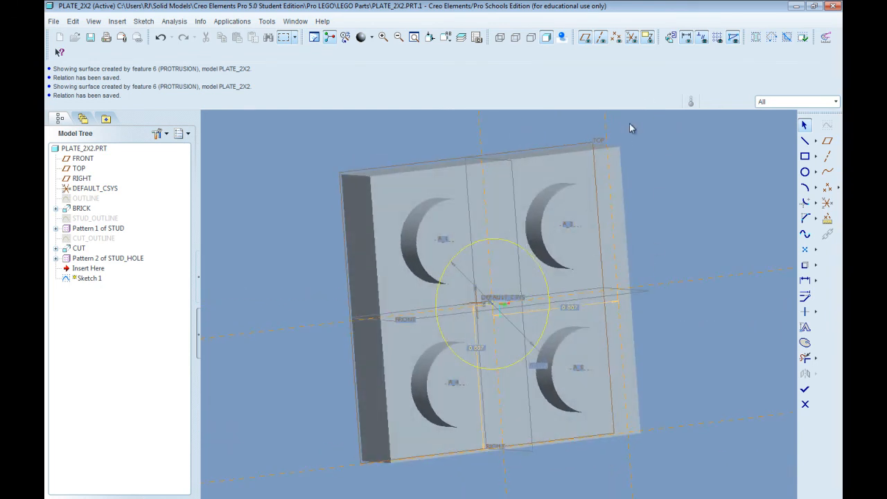
{"action": "left_click", "coordinate": [671, 36]}
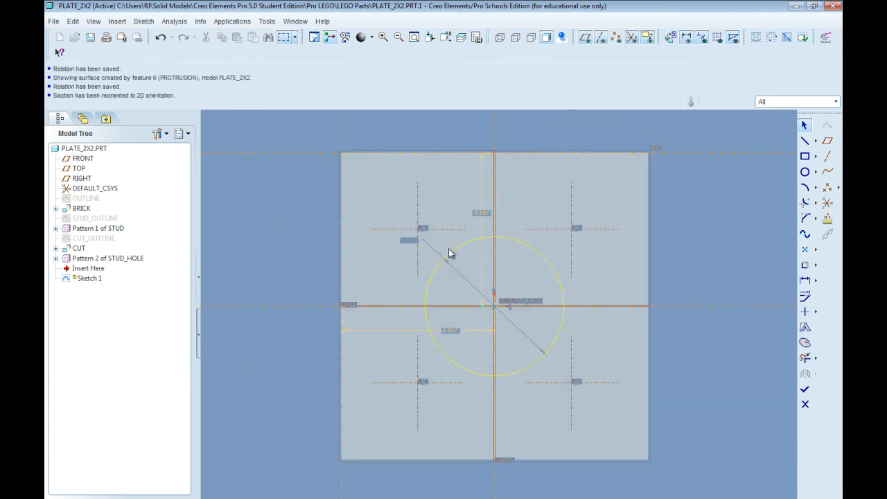
{"action": "mouse_move", "coordinate": [513, 291]}
{"action": "middle_mouse_down"}
{"action": "mouse_move", "coordinate": [529, 390]}
{"action": "mouse_move", "coordinate": [506, 413]}
{"action": "middle_mouse_up"}
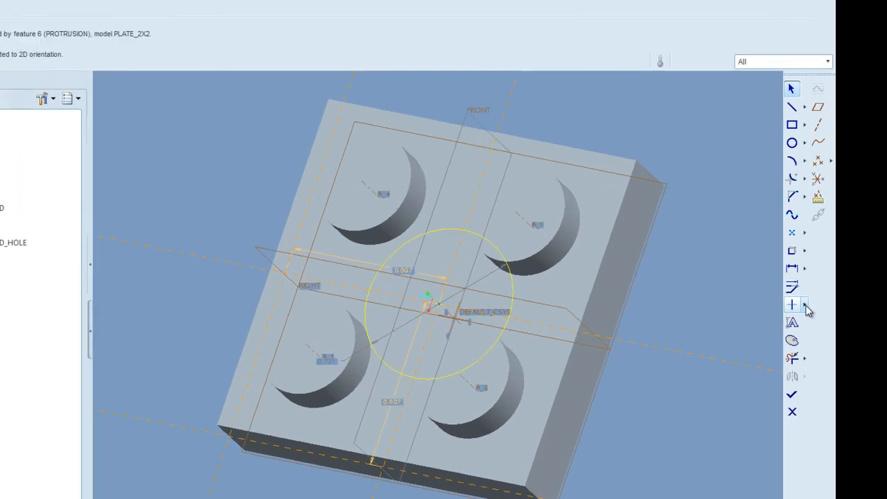
{"action": "left_click", "coordinate": [816, 313]}
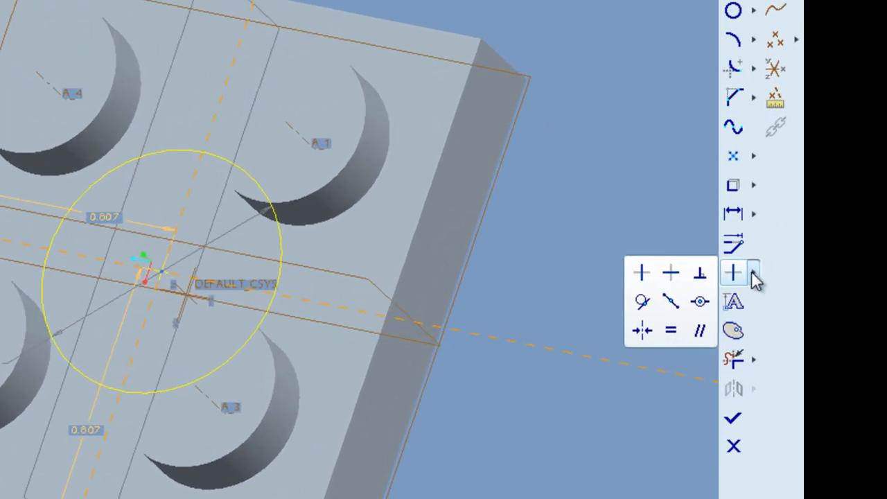
{"action": "left_click", "coordinate": [643, 305]}
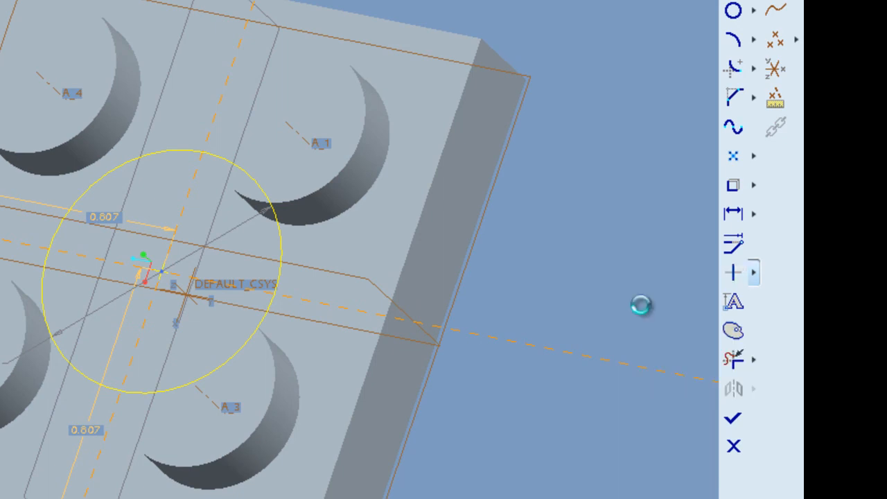
{"action": "left_click", "coordinate": [55, 236]}
{"action": "middle_click_drag", "start_coordinate": [127, 173], "coordinate": [104, 219]}
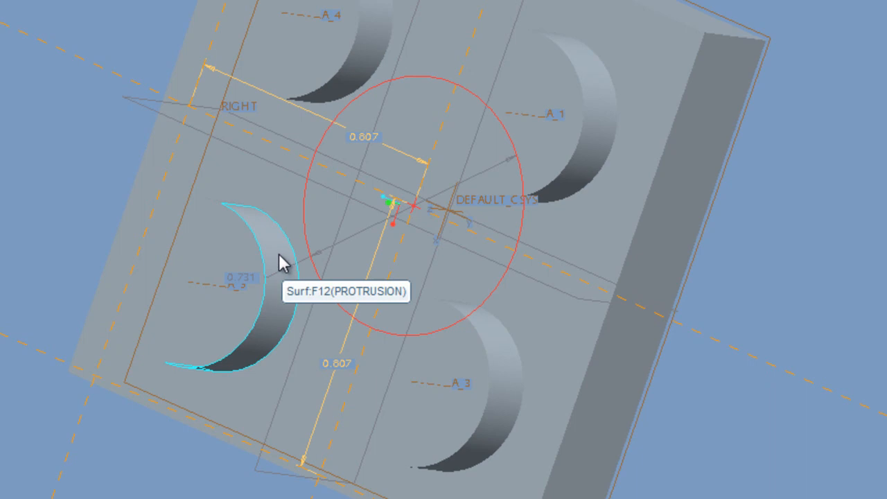
{"action": "left_click", "coordinate": [280, 260]}
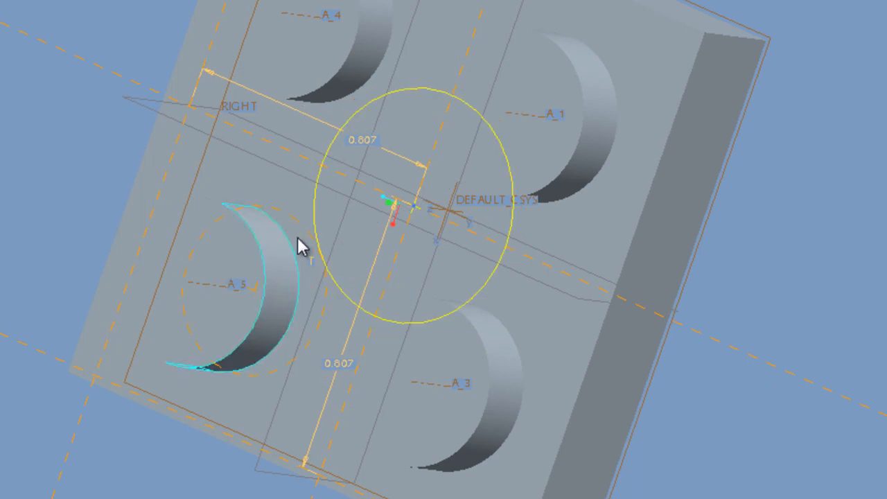
{"action": "scroll", "coordinate": [281, 306], "scroll_direction": "down", "scroll_amount": 1}
{"action": "middle_click_drag", "start_coordinate": [351, 158], "coordinate": [380, 147]}
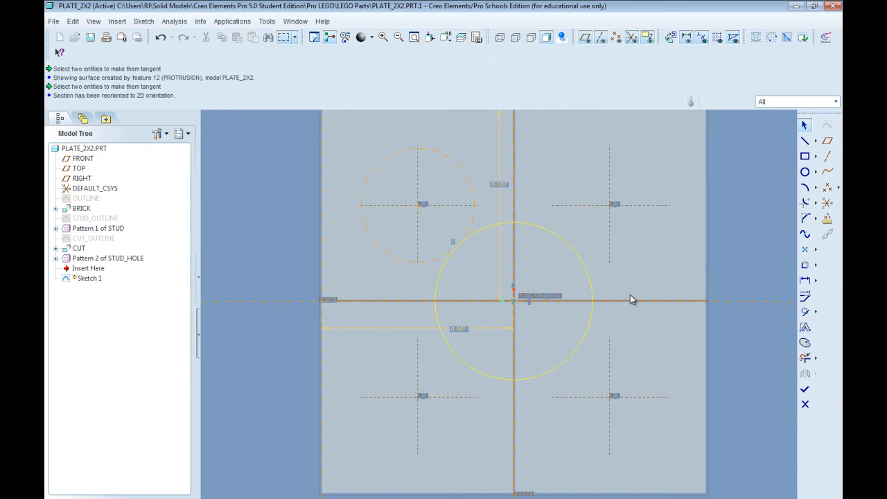
{"action": "mouse_move", "coordinate": [621, 276]}
{"action": "middle_mouse_down"}
{"action": "mouse_move", "coordinate": [623, 245]}
{"action": "mouse_move", "coordinate": [619, 279]}
{"action": "middle_mouse_up"}
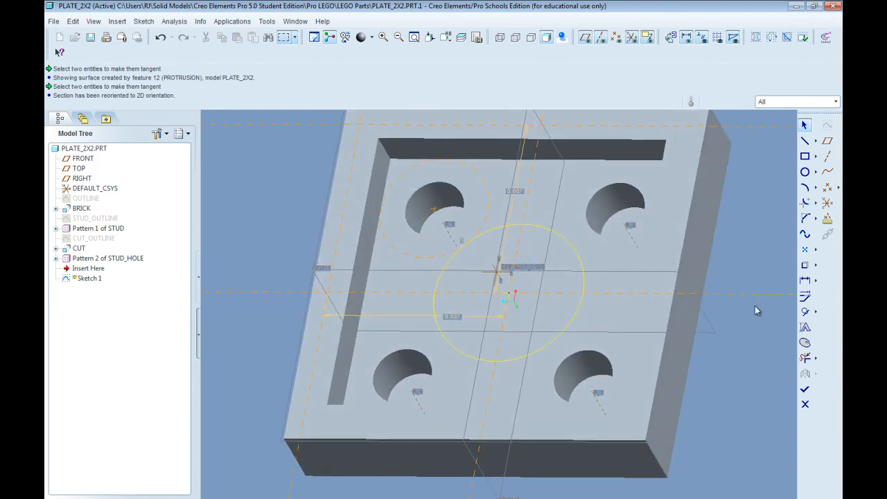
{"action": "left_click", "coordinate": [805, 392]}
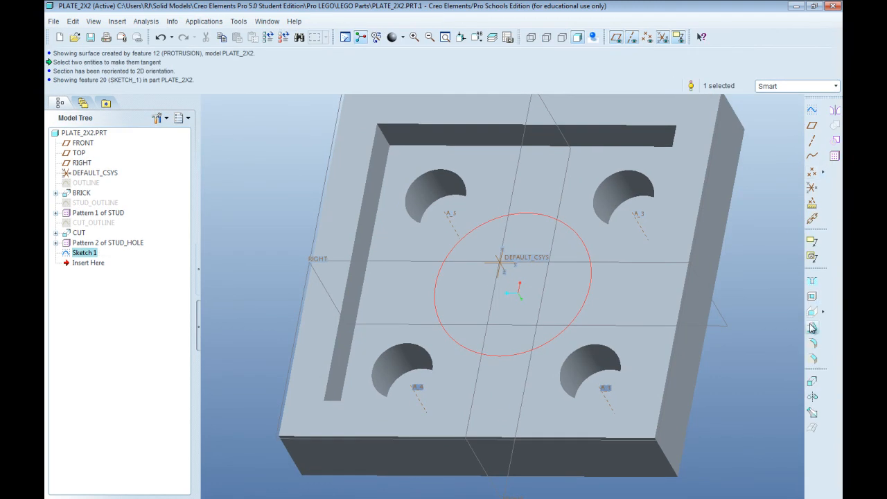
Extrude the circle sketch up to the outer rim face of the plate's underside.
{"action": "left_click", "coordinate": [812, 382]}
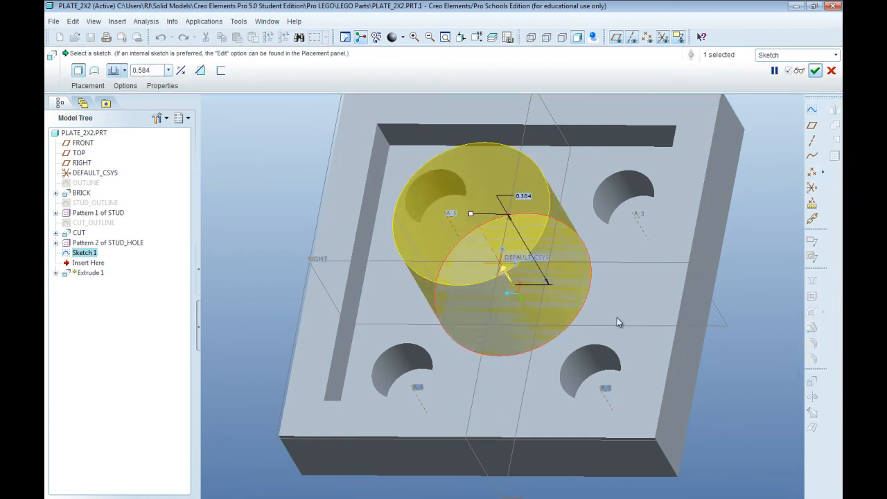
{"action": "middle_click_drag", "start_coordinate": [632, 217], "coordinate": [416, 257]}
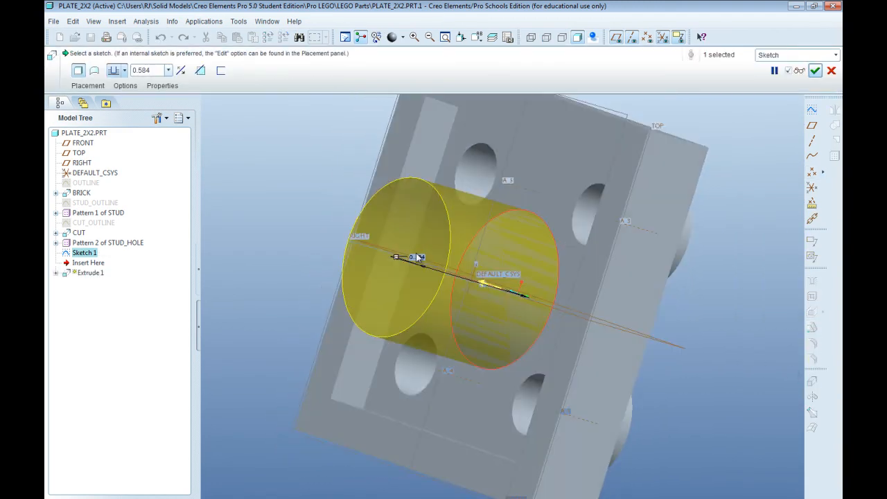
{"action": "middle_click_drag", "start_coordinate": [400, 193], "coordinate": [448, 122]}
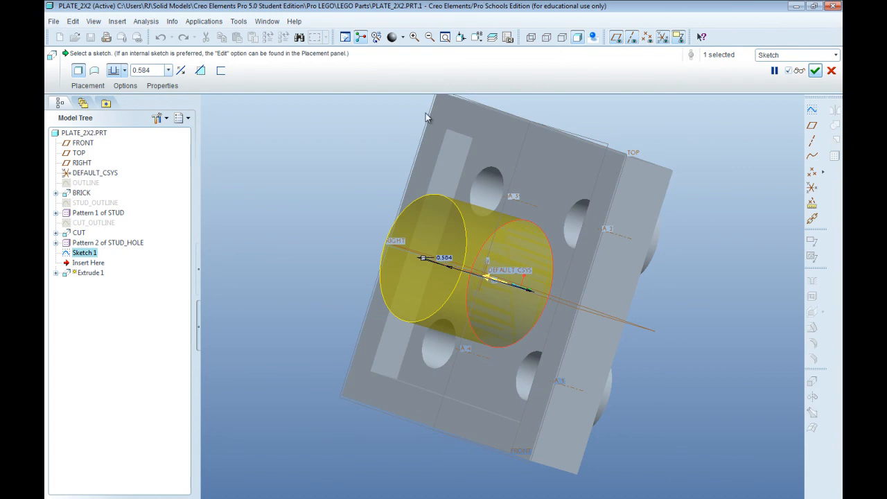
{"action": "left_click", "coordinate": [125, 74]}
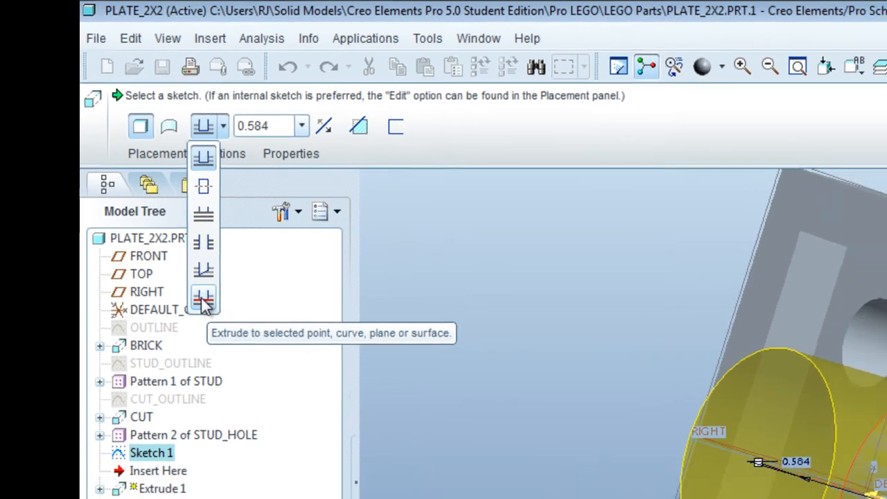
{"action": "left_click", "coordinate": [204, 303]}
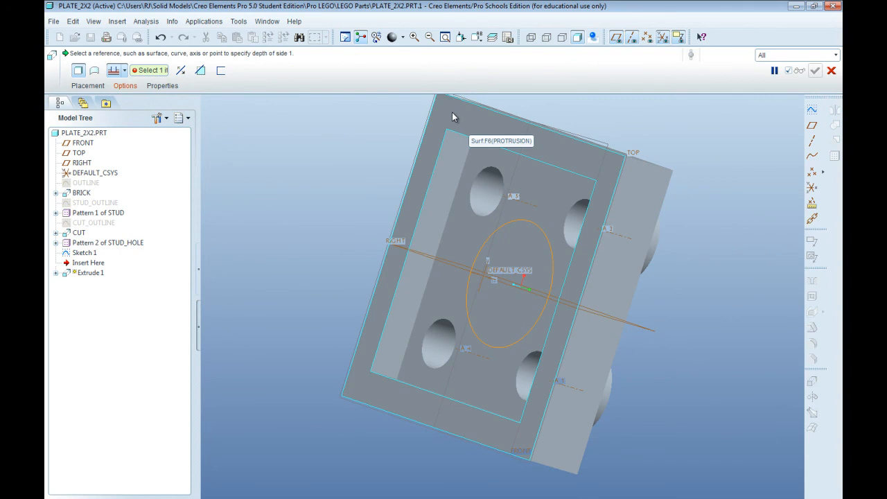
{"action": "left_click", "coordinate": [452, 112]}
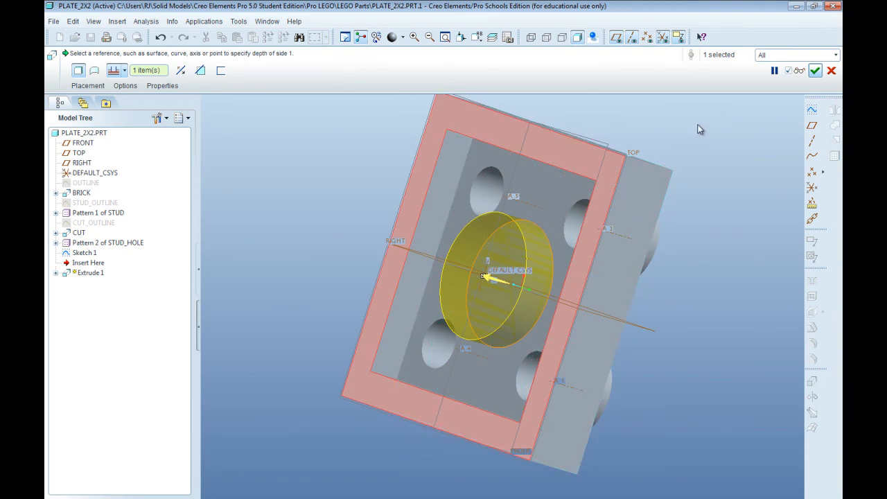
{"action": "left_click", "coordinate": [815, 72]}
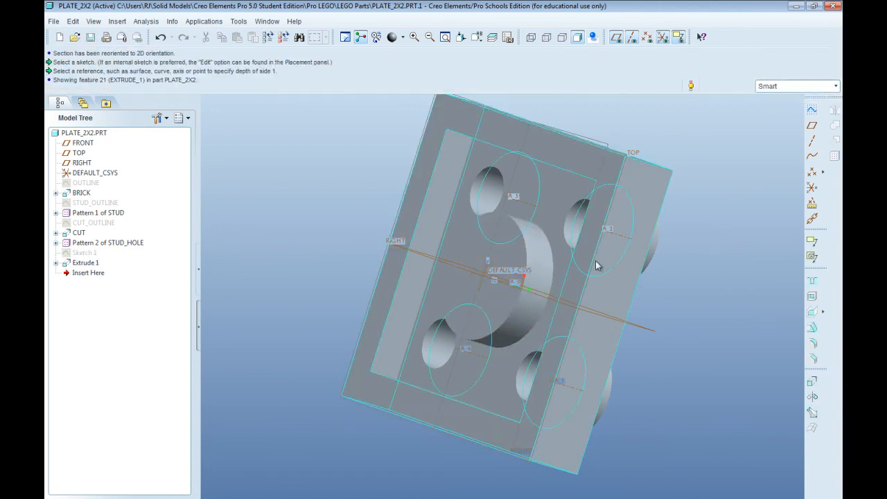
Place a hole on the end face of the underside cylinder, coaxial with the cylinder's axis.
{"action": "mouse_move", "coordinate": [497, 255]}
{"action": "middle_mouse_down"}
{"action": "mouse_move", "coordinate": [525, 200]}
{"action": "mouse_move", "coordinate": [529, 249]}
{"action": "middle_mouse_up"}
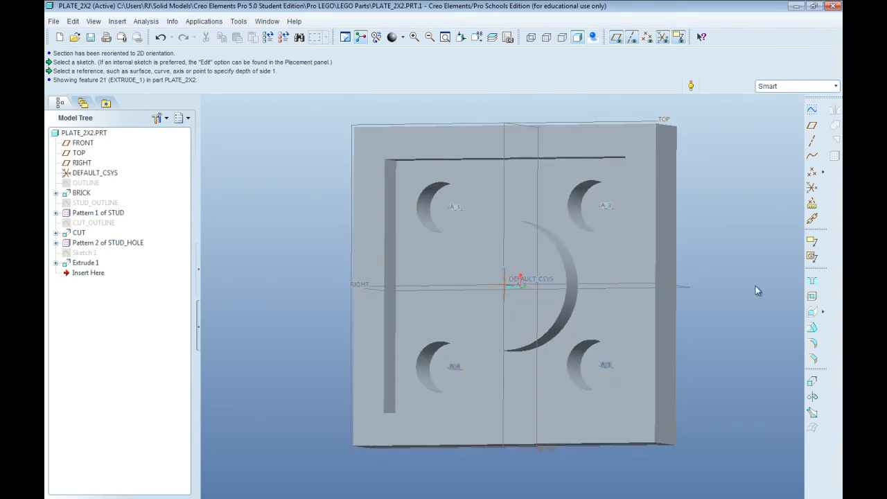
{"action": "left_click", "coordinate": [809, 282]}
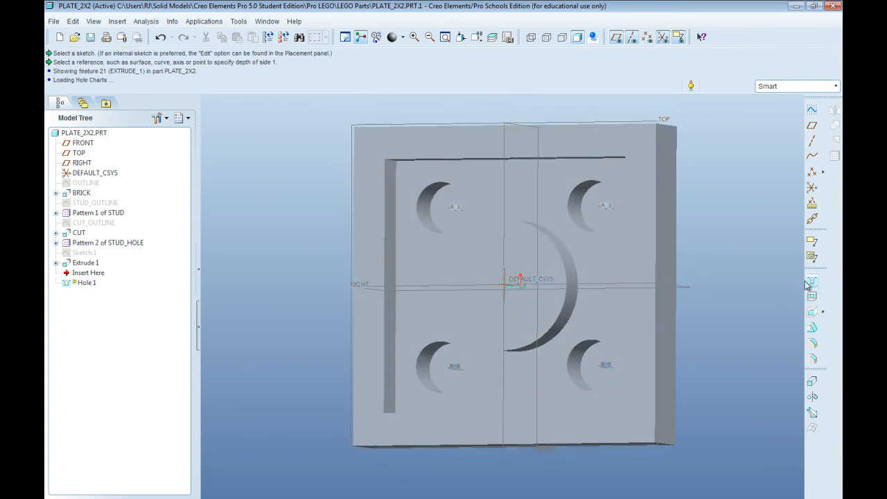
{"action": "left_click", "coordinate": [549, 264]}
{"action": "middle_click_drag", "start_coordinate": [534, 211], "coordinate": [491, 320]}
{"action": "scroll", "coordinate": [489, 320], "scroll_direction": "up", "scroll_amount": 3}
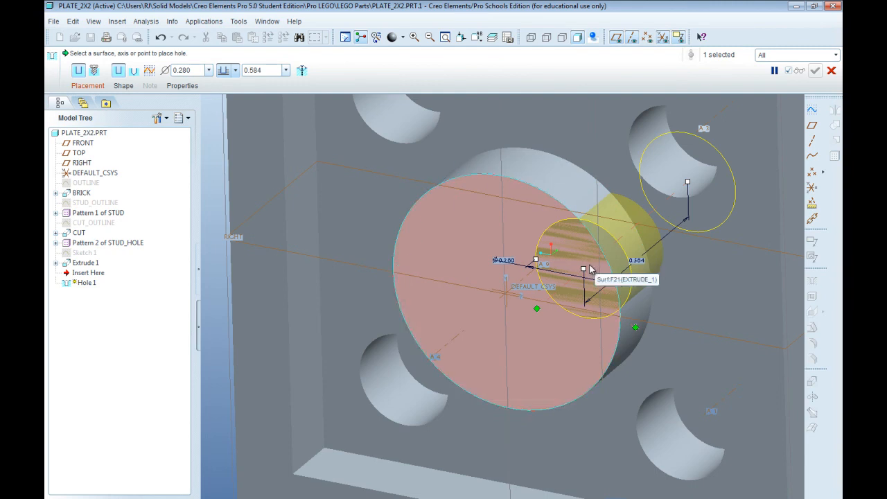
{"action": "left_click_drag", "start_coordinate": [584, 272], "coordinate": [559, 395]}
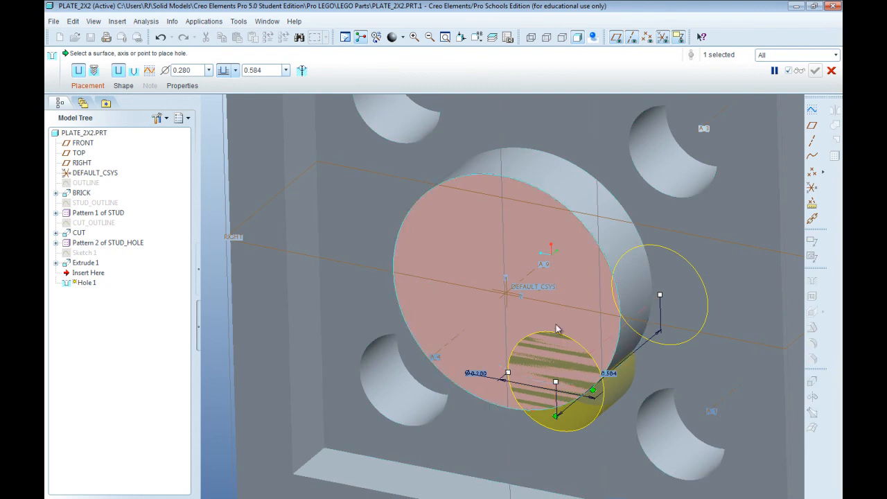
{"action": "left_click", "coordinate": [526, 277], "text": "ctrl"}
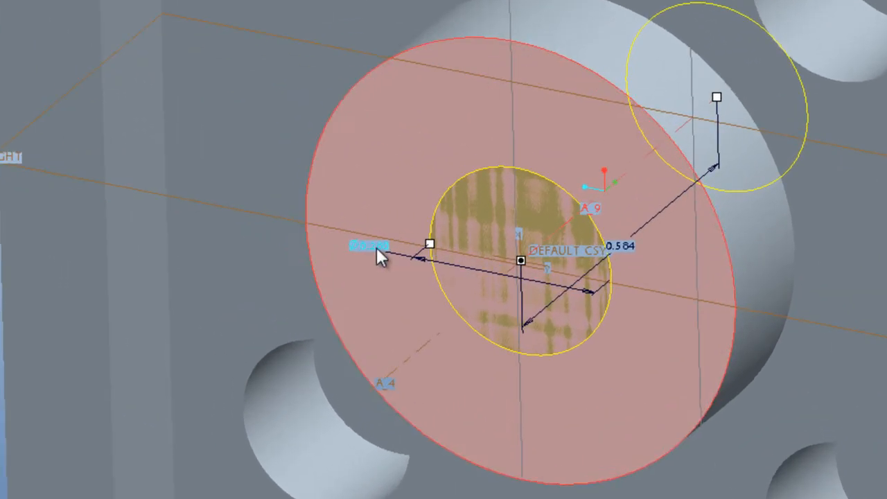
Set the hole's diameter to 0.478.
{"action": "double_click", "coordinate": [376, 248]}
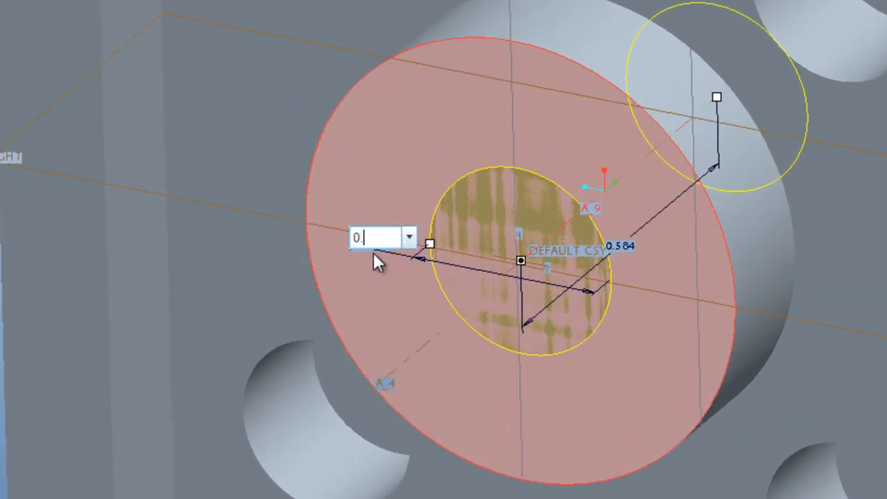
{"action": "type", "text": "0.478"}
{"action": "key", "text": "Return"}
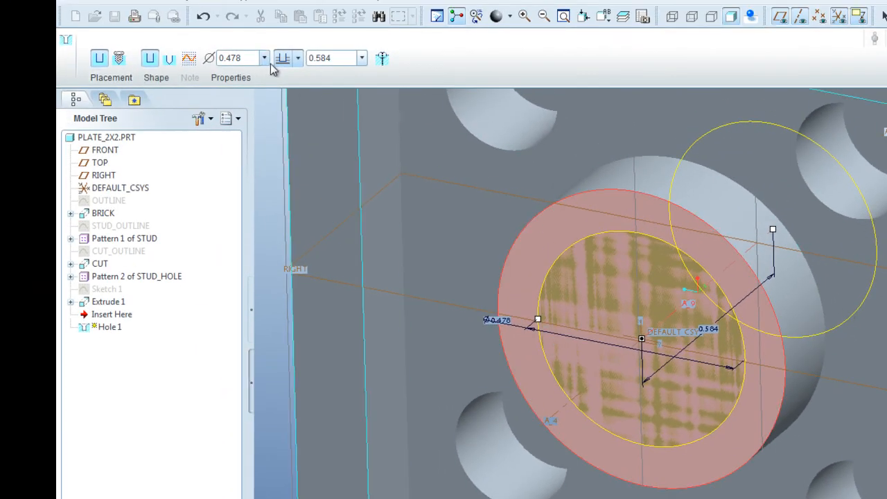
Set the hole's depth up to the recessed inner face of the underside and complete the hole.
{"action": "left_click", "coordinate": [298, 60]}
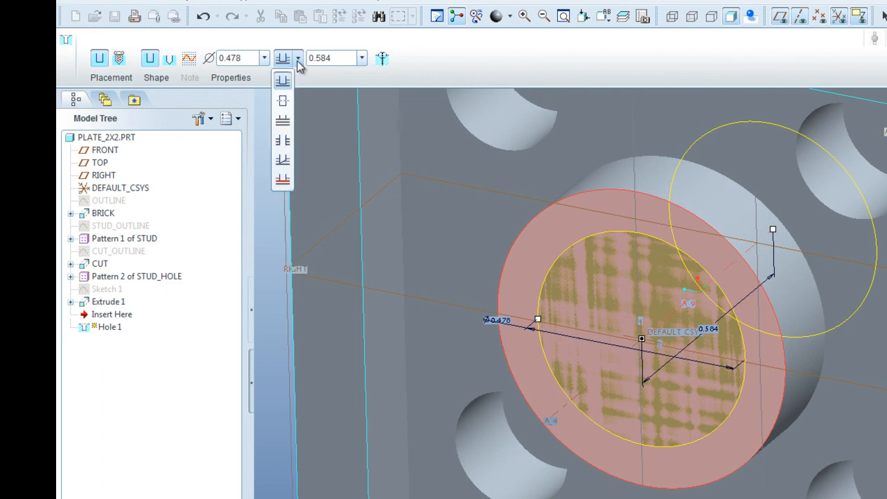
{"action": "left_click", "coordinate": [283, 180]}
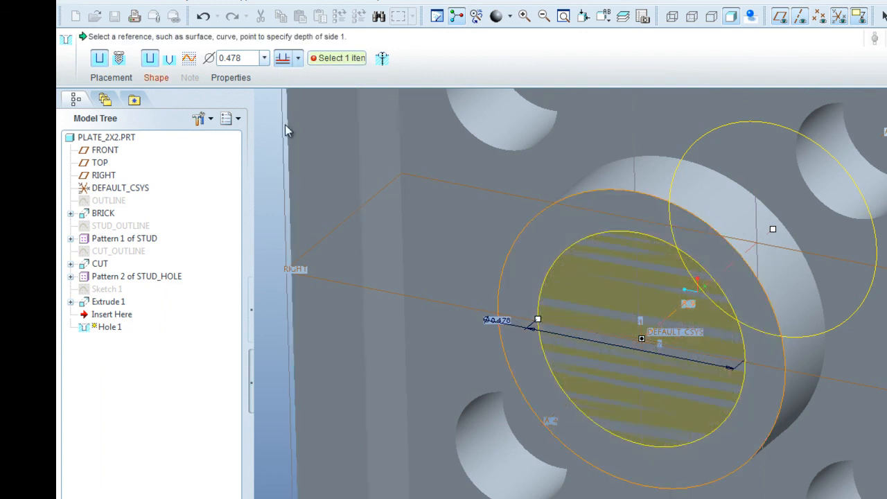
{"action": "left_click", "coordinate": [676, 129]}
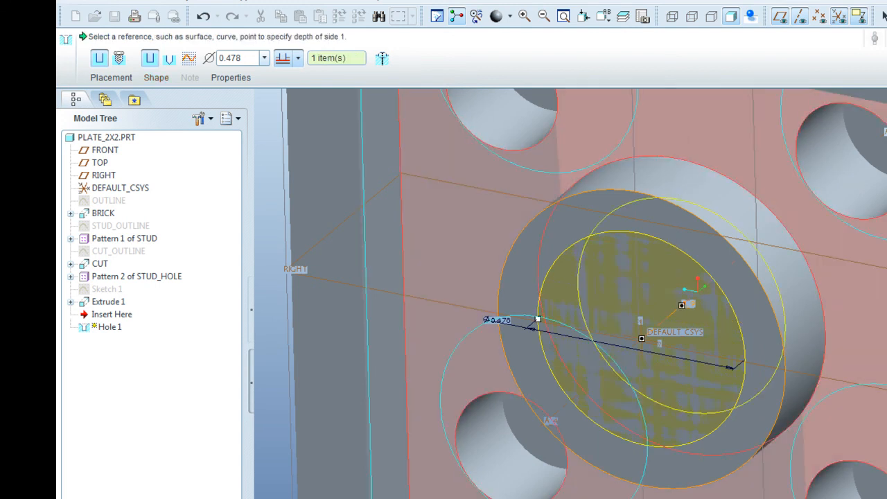
{"action": "middle_click_drag", "start_coordinate": [823, 299], "coordinate": [792, 243]}
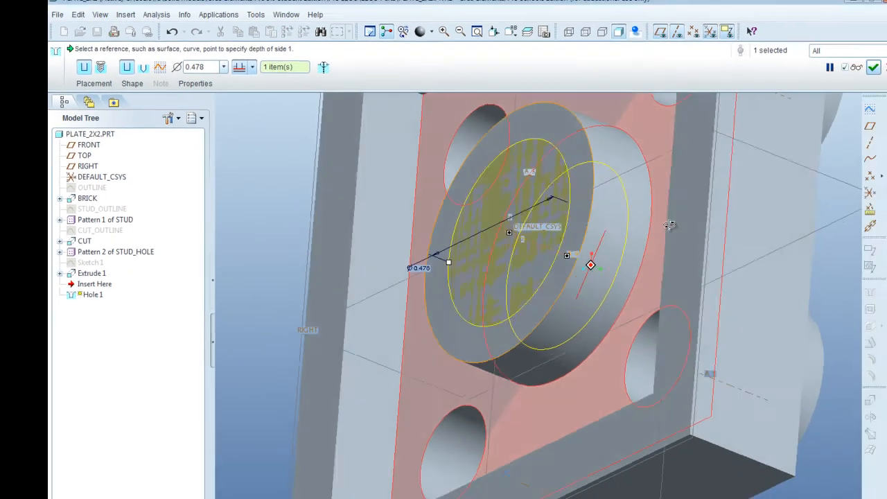
{"action": "middle_click_drag", "start_coordinate": [669, 225], "coordinate": [677, 234]}
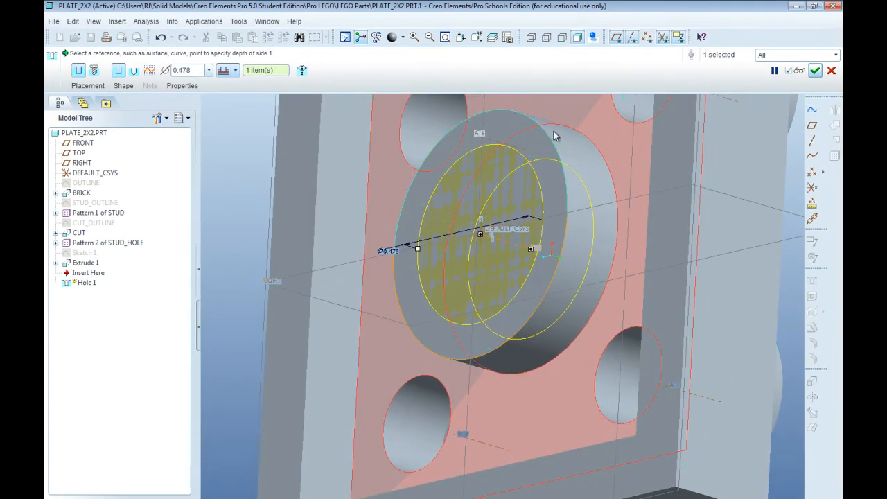
{"action": "left_click", "coordinate": [815, 71]}
Save the finished part as PLATE_2X2.PRT in the LEGO Parts folder.
{"action": "scroll", "coordinate": [566, 213], "scroll_direction": "down", "scroll_amount": 4}
{"action": "middle_click_drag", "start_coordinate": [663, 195], "coordinate": [674, 232]}
{"action": "middle_click_drag", "start_coordinate": [634, 325], "coordinate": [631, 285]}
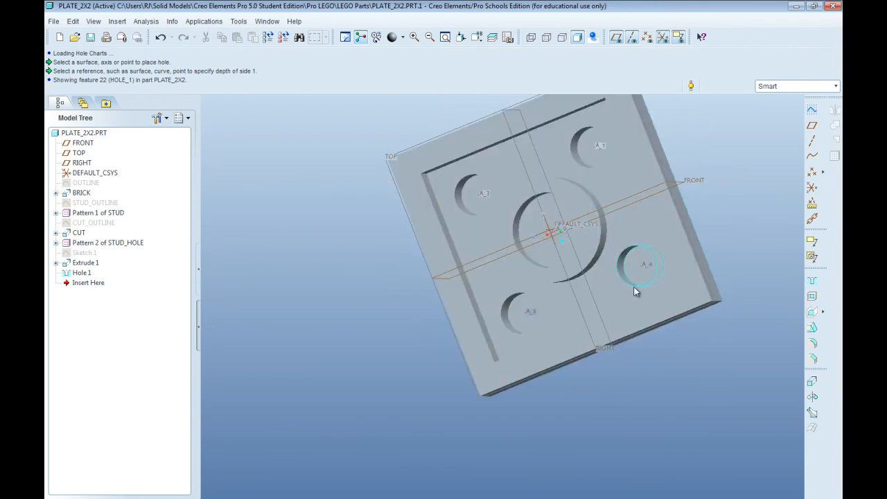
{"action": "key", "text": "ctrl+d"}
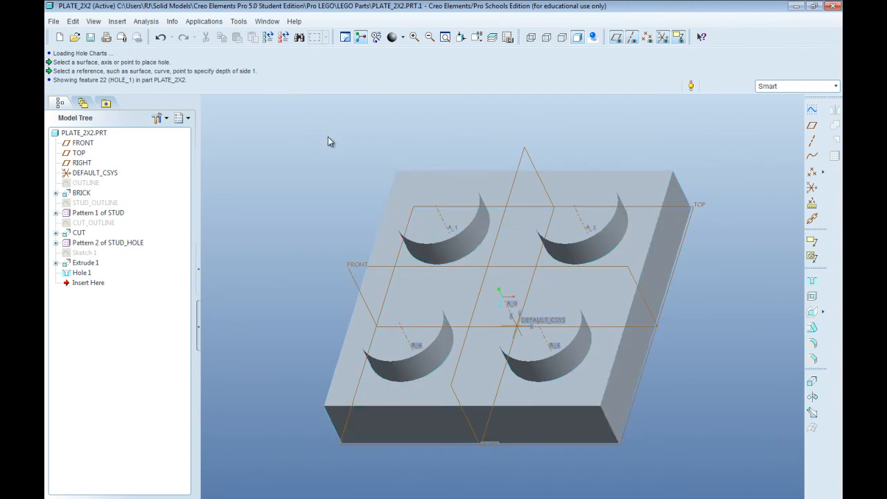
{"action": "key", "text": "ctrl+s"}
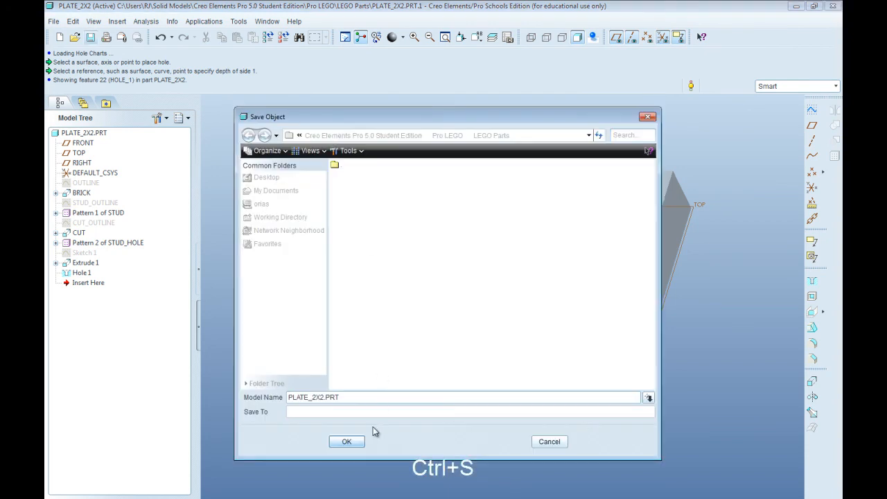
{"action": "left_click", "coordinate": [346, 442]}
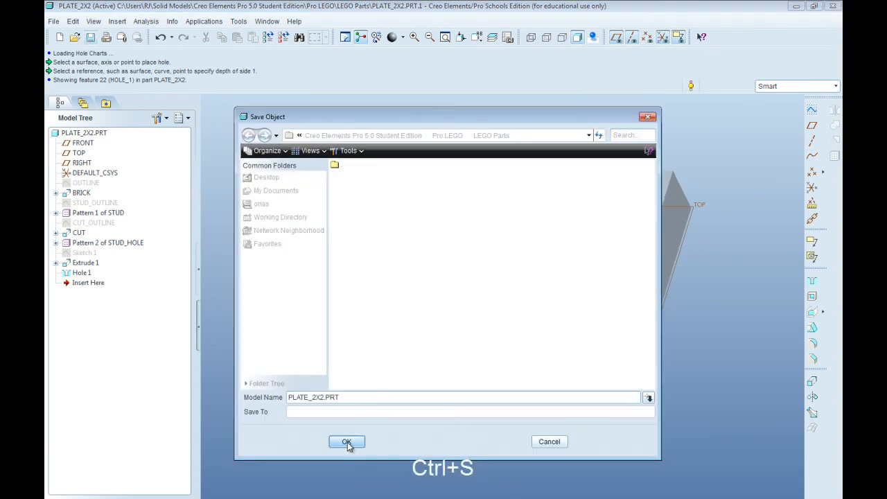